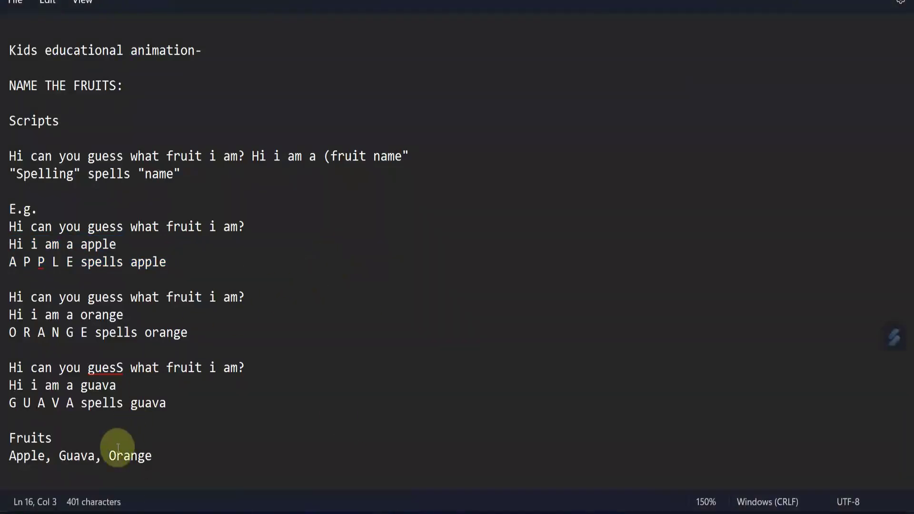
pyautogui.moveTo(23, 456); pyautogui.dragTo(9, 456)
pyautogui.click(67, 456)
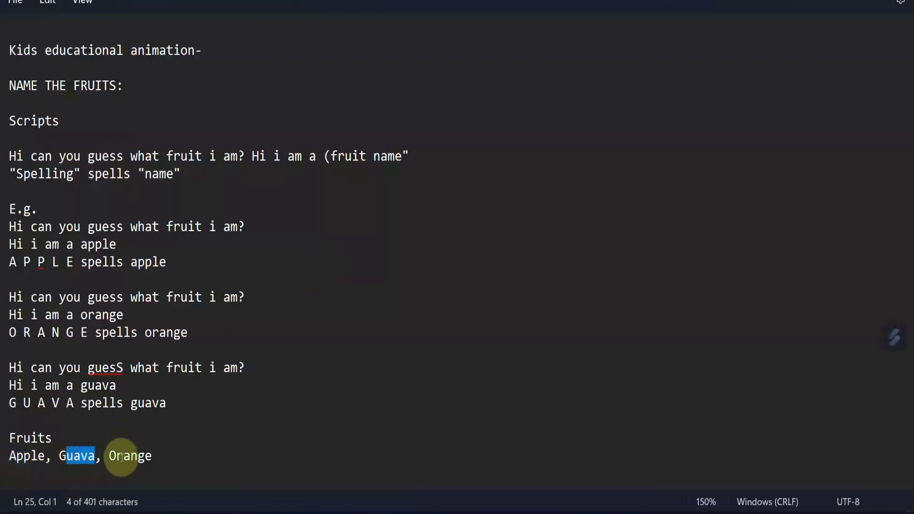
pyautogui.click(157, 458)
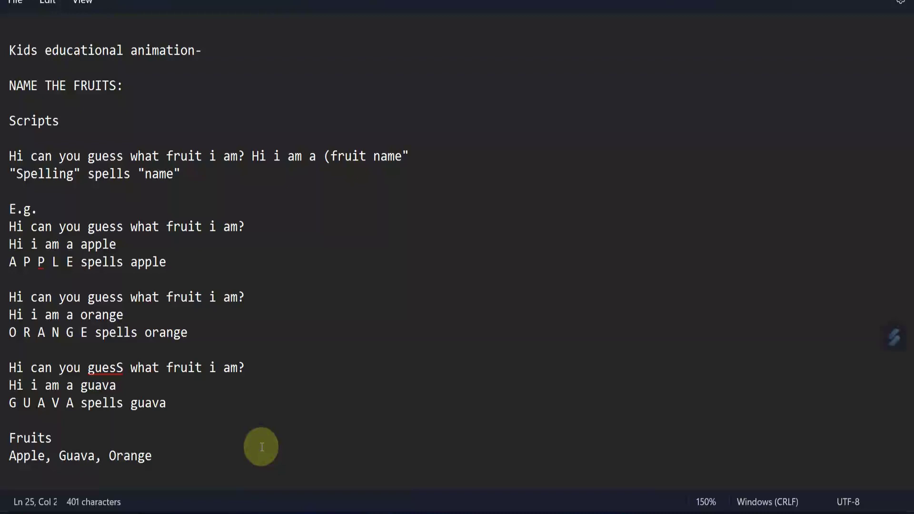
# Open Canva in a new browser tab and create a blank 1920 × 1080 px video design.
pyautogui.hotkey('alt', 'Tab')
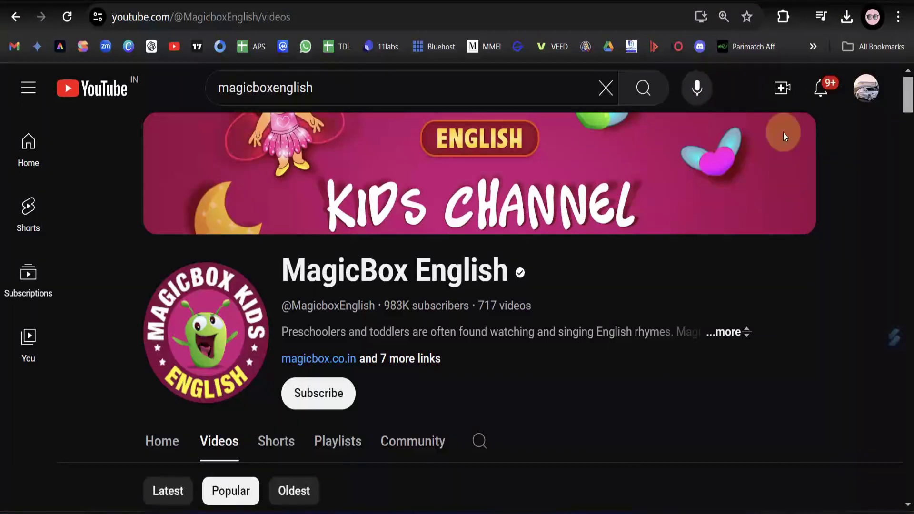
pyautogui.hotkey('ctrl', 't')
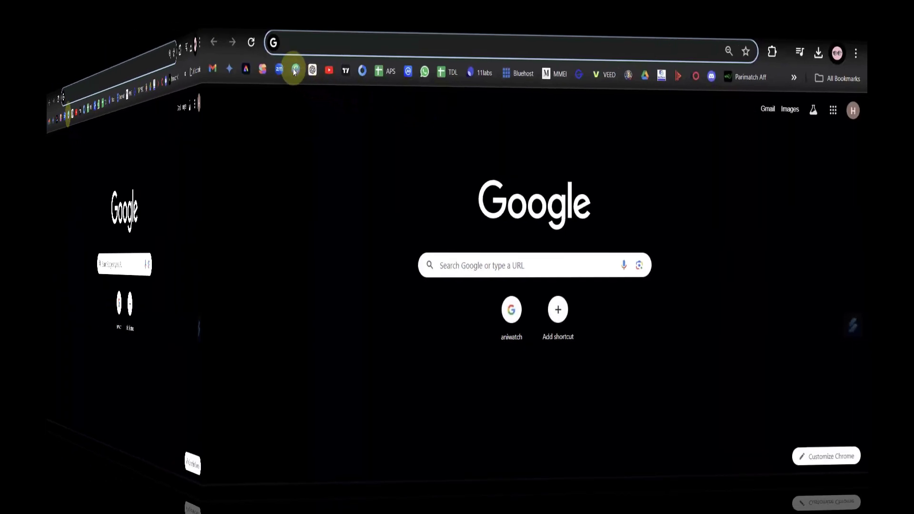
pyautogui.click(295, 71)
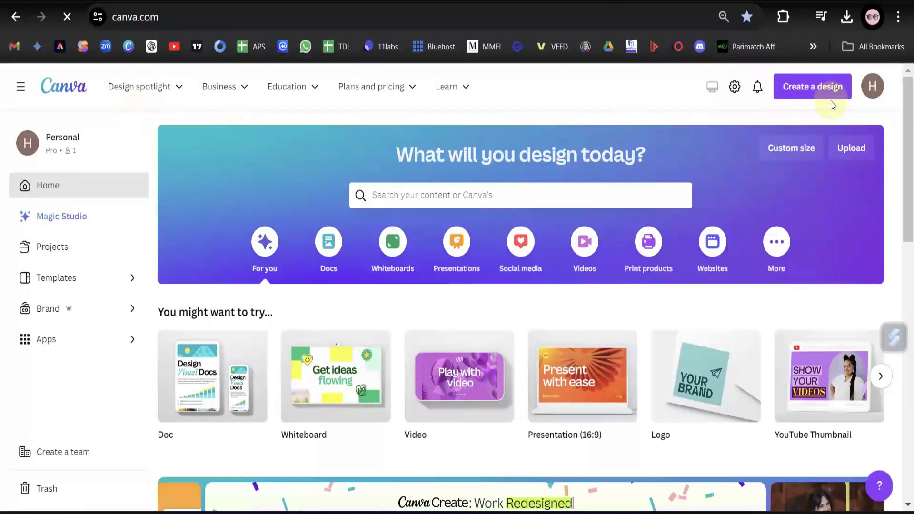
pyautogui.click(809, 89)
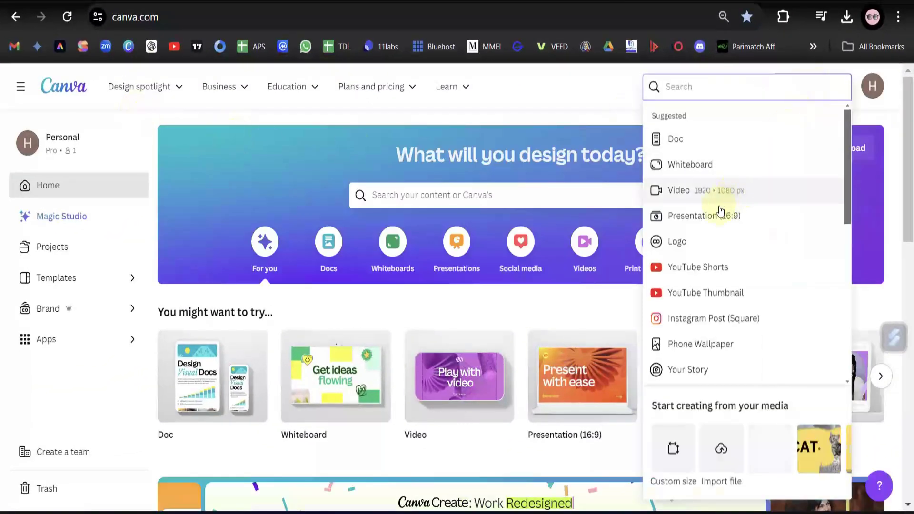
pyautogui.click(694, 191)
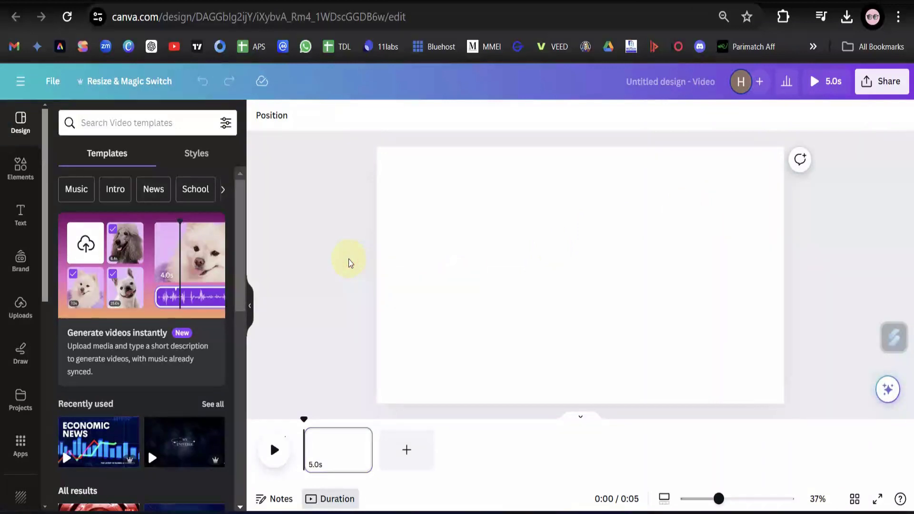
# Search the elements for "watermelon" and show all matching graphics.
pyautogui.click(21, 168)
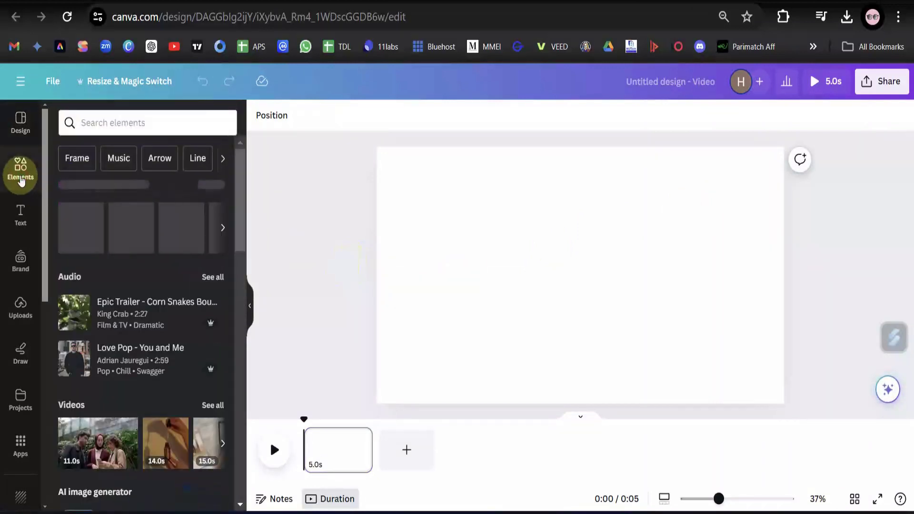
pyautogui.click(110, 123)
pyautogui.write('w')
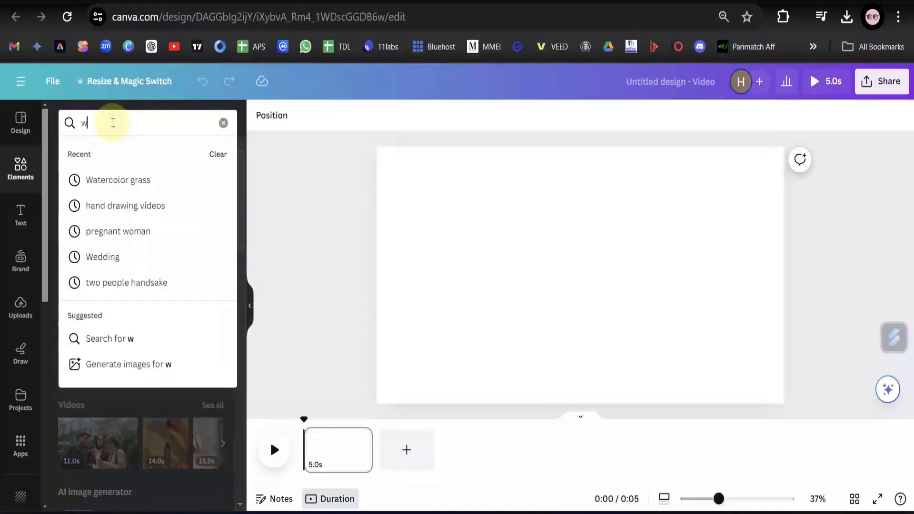
pyautogui.write('atermelon')
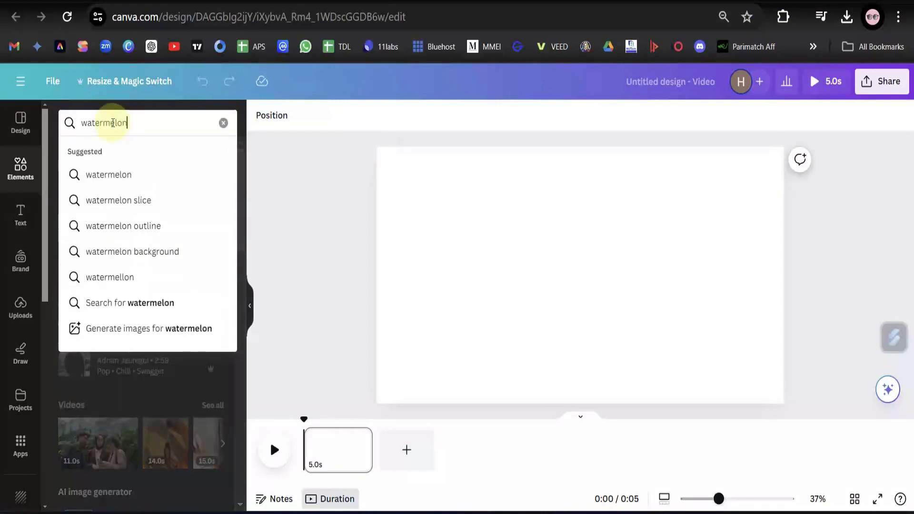
pyautogui.press('Return')
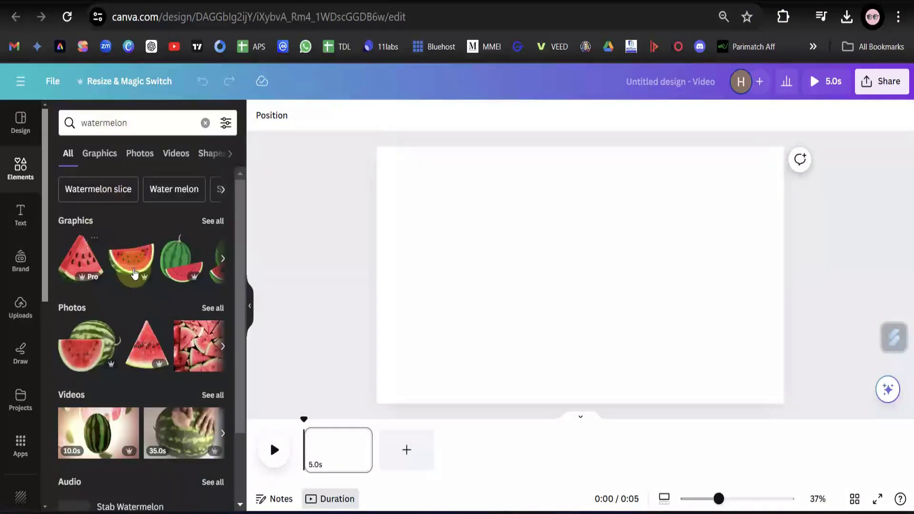
pyautogui.click(216, 221)
# Place the whole striped watermelon graphic on the page, shrink it, and position it in the left half.
pyautogui.scroll(-2, 208, 277)
pyautogui.scroll(-5, 201, 296)
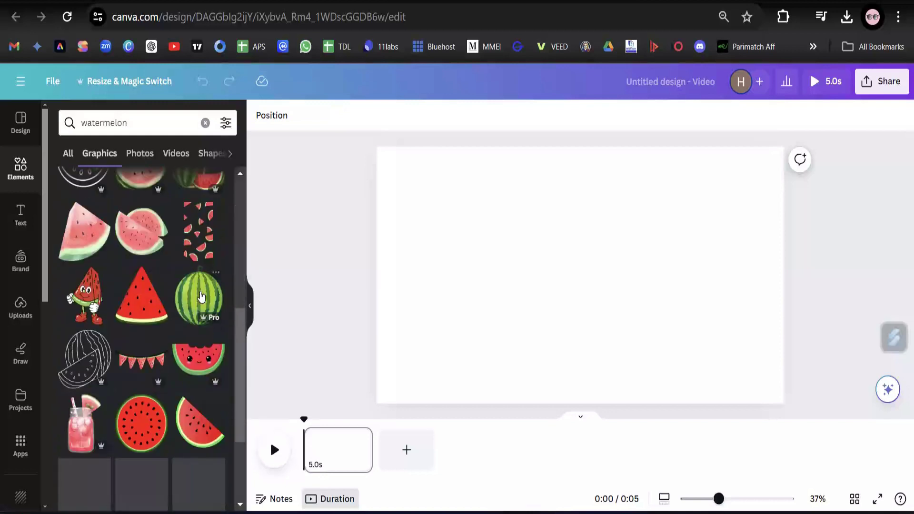
pyautogui.moveTo(199, 295); pyautogui.dragTo(426, 230)
pyautogui.moveTo(563, 385); pyautogui.dragTo(496, 298)
pyautogui.moveTo(440, 262); pyautogui.dragTo(460, 295)
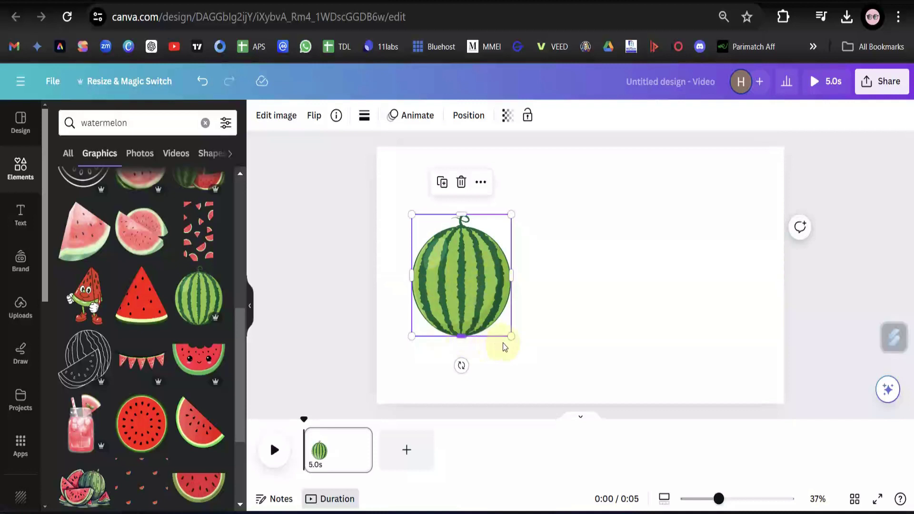
pyautogui.click(591, 295)
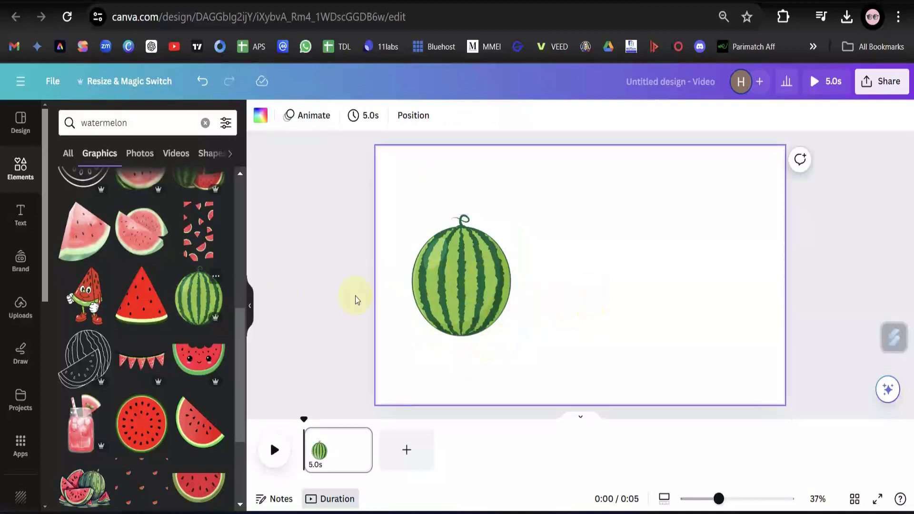
# Search the elements for "cartoon feet" and show all matching graphics.
pyautogui.click(21, 168)
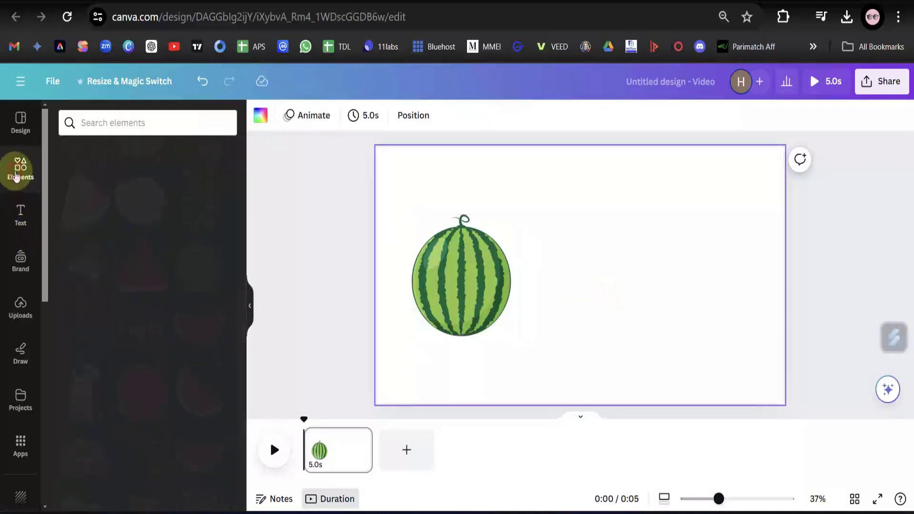
pyautogui.click(107, 116)
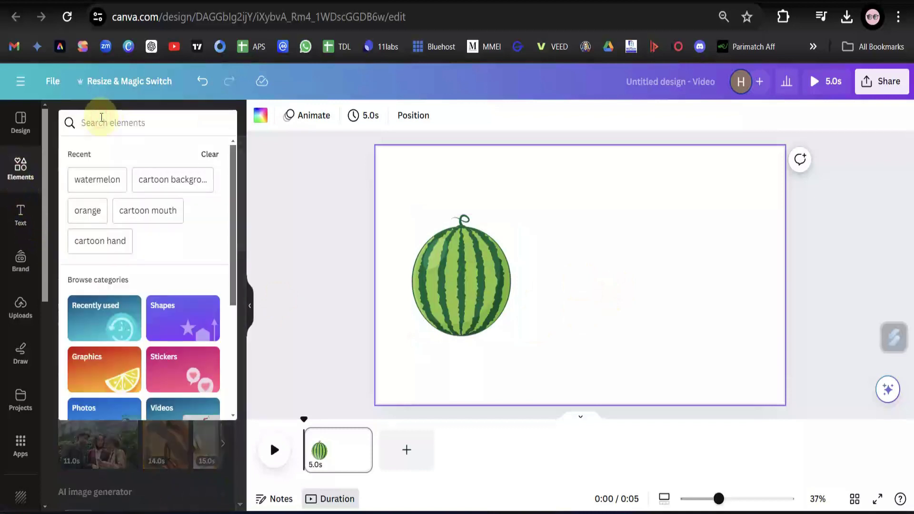
pyautogui.write('cartoon fe')
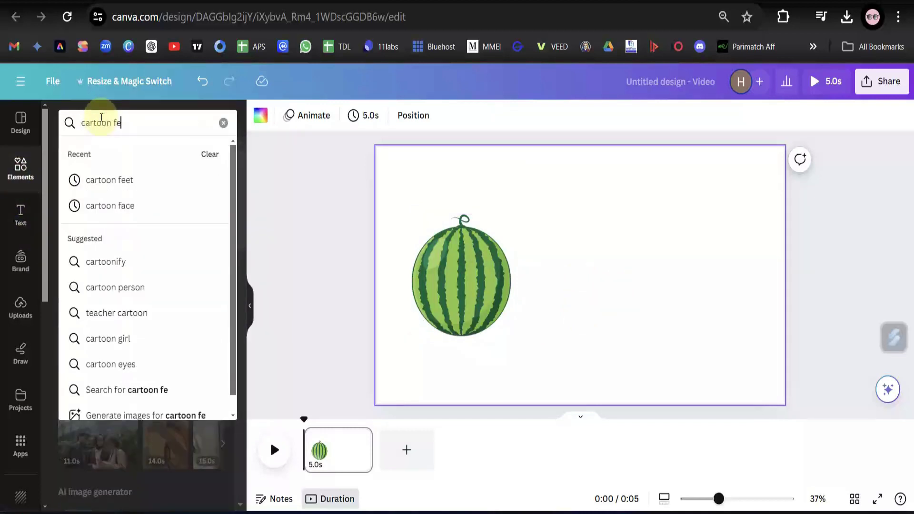
pyautogui.write('et')
pyautogui.press('Return')
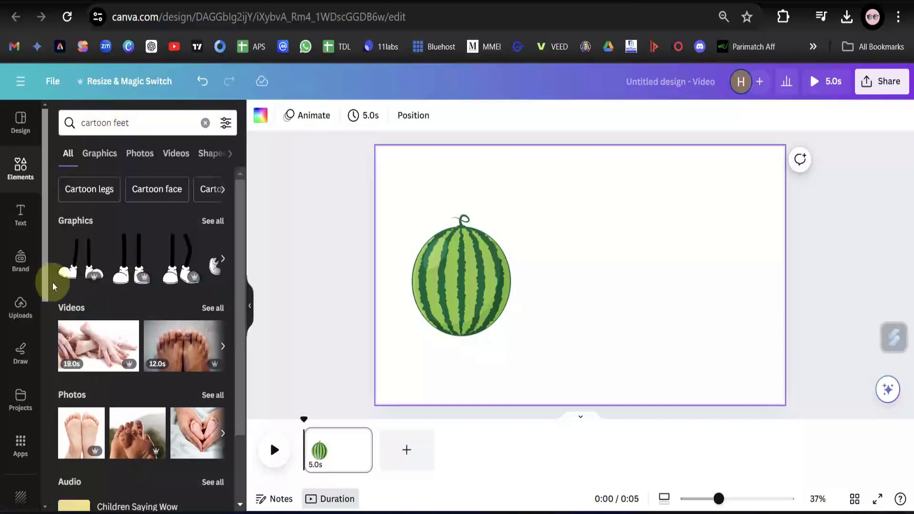
pyautogui.click(213, 223)
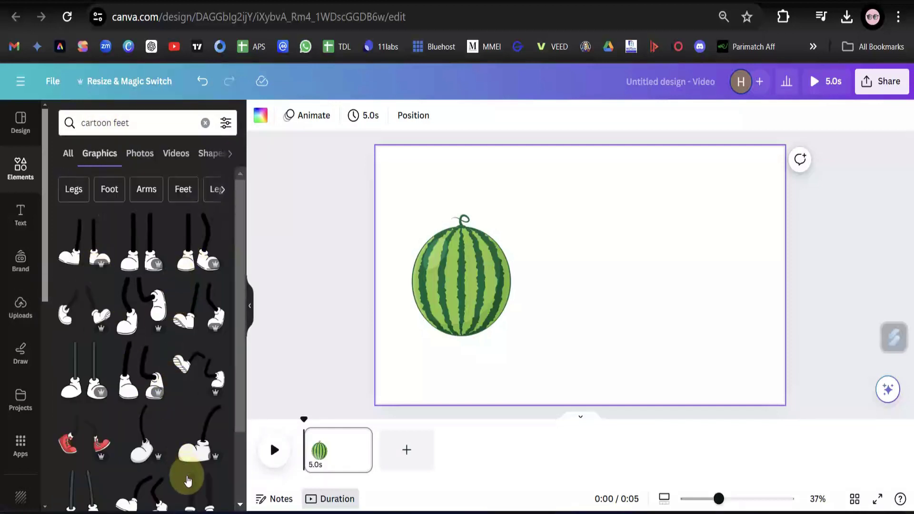
# Add the black cartoon legs with white shoes beneath the watermelon, scaling and aligning both so they fit together on the page.
pyautogui.moveTo(81, 244); pyautogui.dragTo(418, 351)
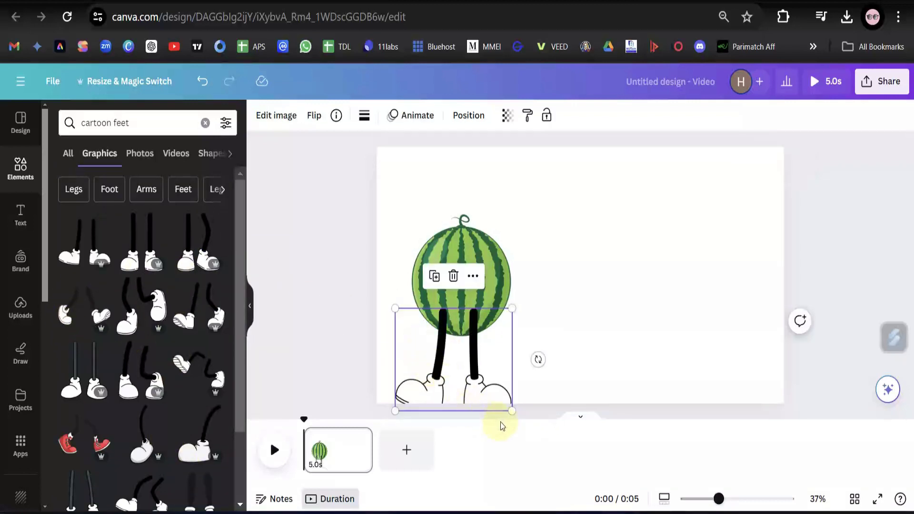
pyautogui.moveTo(514, 413); pyautogui.dragTo(460, 383)
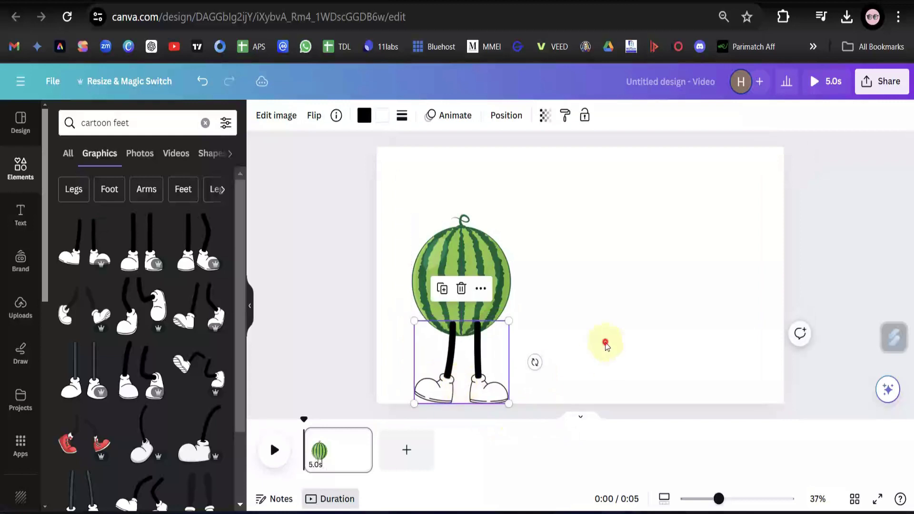
pyautogui.click(486, 286)
pyautogui.moveTo(512, 337); pyautogui.dragTo(481, 289)
pyautogui.moveTo(463, 395); pyautogui.dragTo(473, 373)
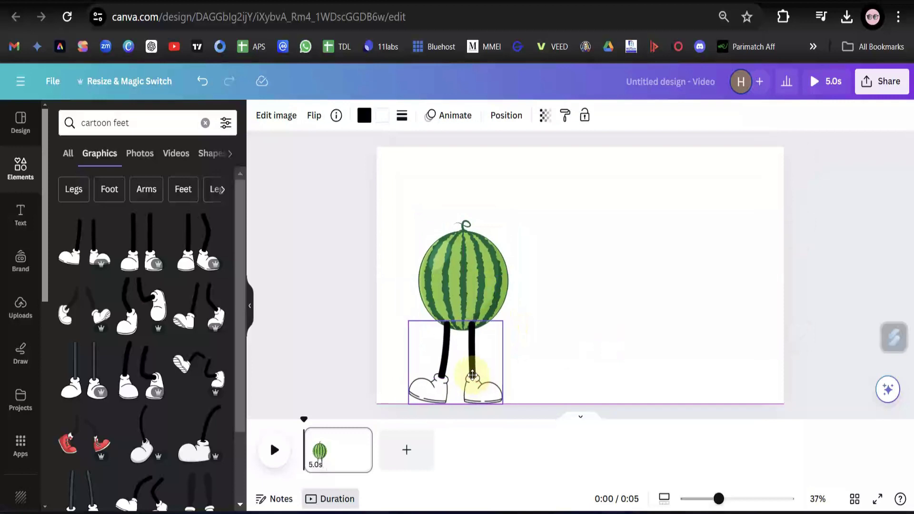
pyautogui.click(567, 360)
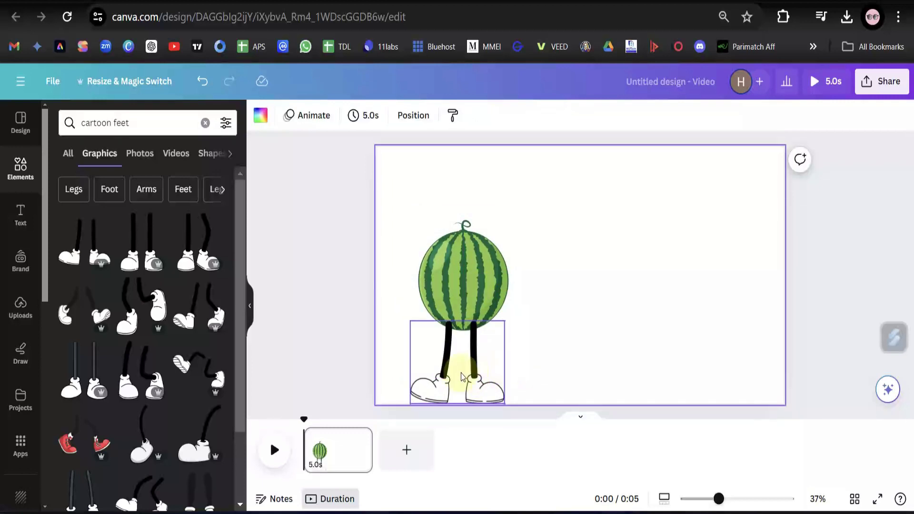
pyautogui.click(559, 358)
# Send the cartoon legs to the back so they sit behind the watermelon.
pyautogui.rightClick(460, 373)
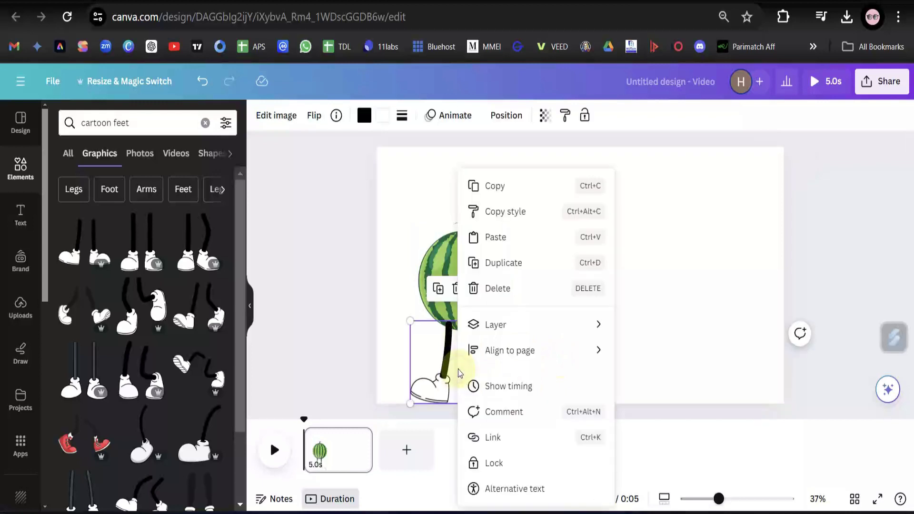
pyautogui.moveTo(501, 329)
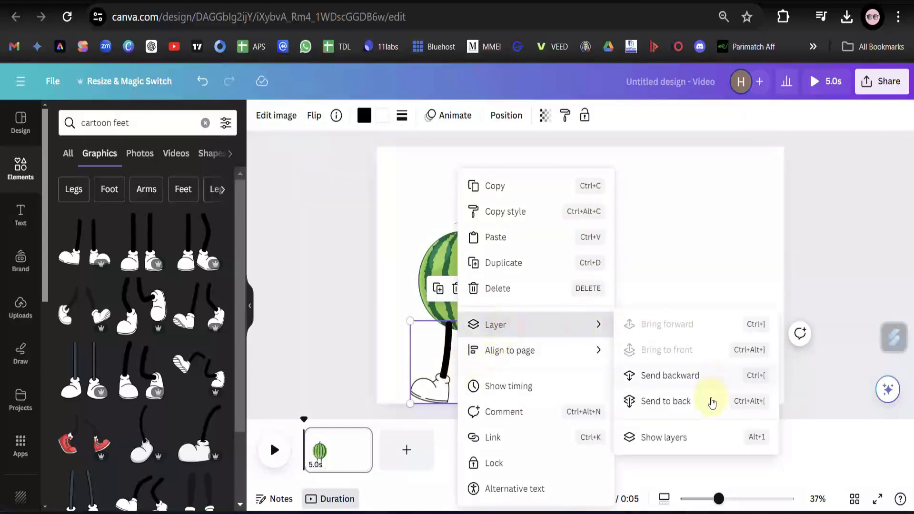
pyautogui.click(675, 401)
pyautogui.click(629, 322)
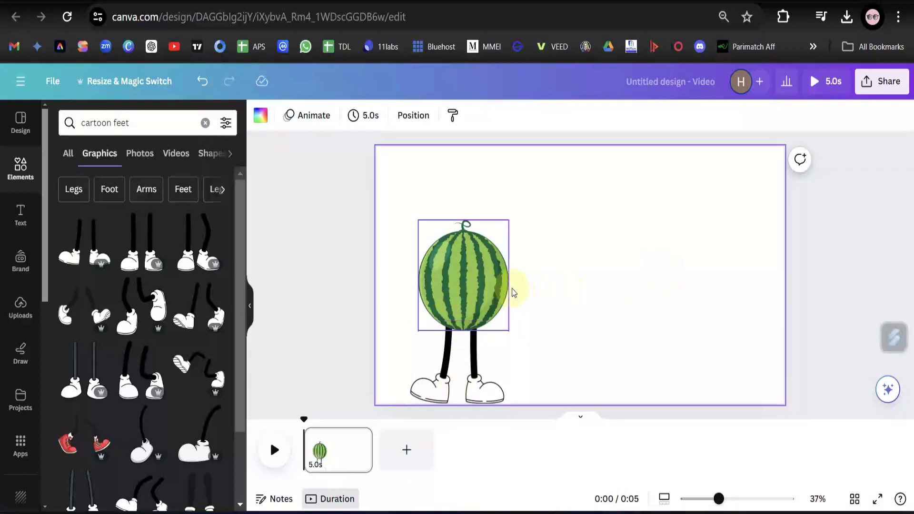
# Change the graphics search to "cartoon hand".
pyautogui.doubleClick(116, 122)
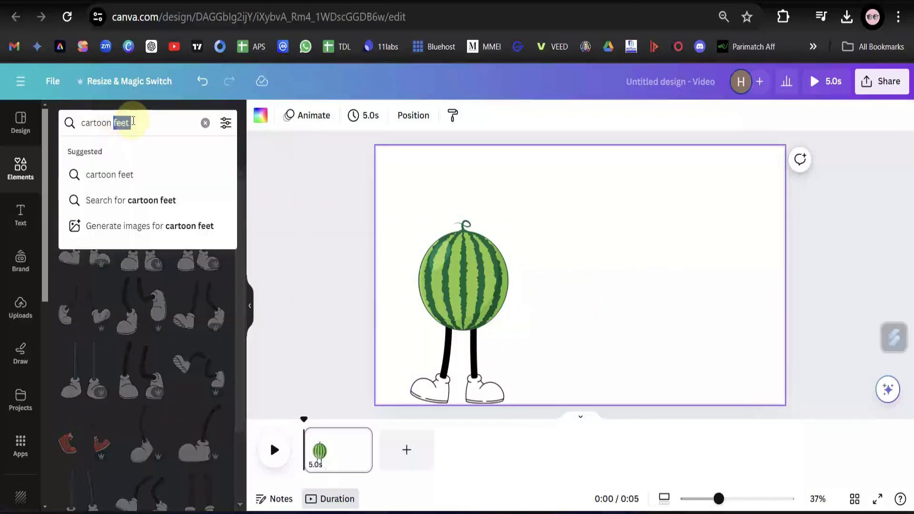
pyautogui.write('hand')
pyautogui.press('Return')
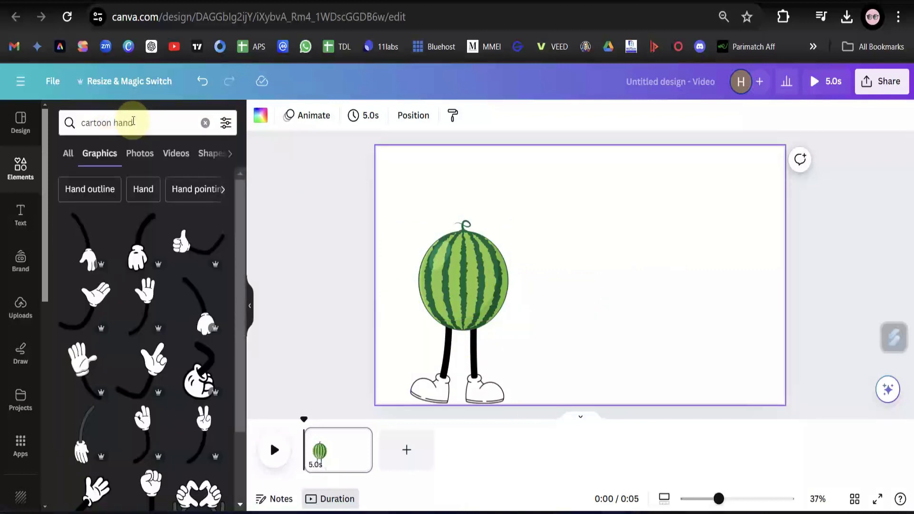
# Place the bent arm with the pointing finger on the page, shrink it, and attach it to the watermelon's right side.
pyautogui.scroll(-4, 190, 353)
pyautogui.scroll(-1, 190, 353)
pyautogui.scroll(3, 190, 353)
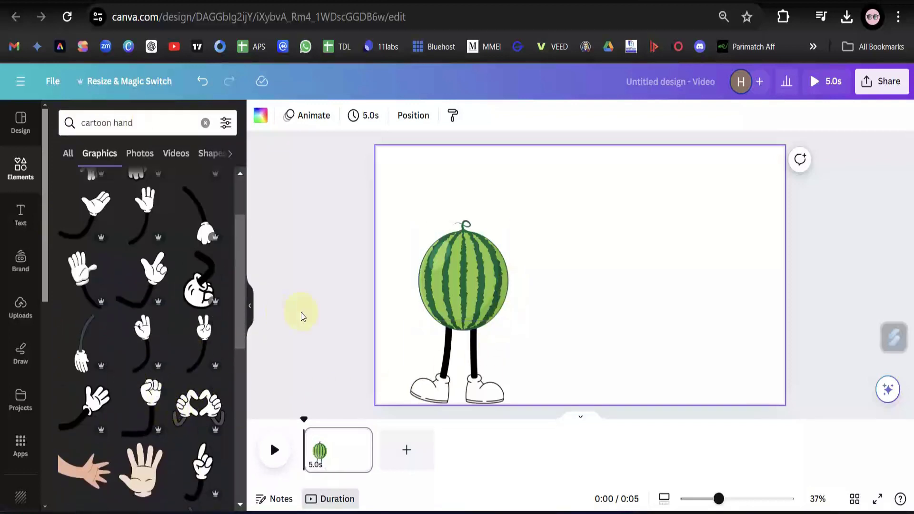
pyautogui.scroll(2, 166, 390)
pyautogui.moveTo(154, 362); pyautogui.dragTo(541, 236)
pyautogui.moveTo(590, 305); pyautogui.dragTo(573, 290)
pyautogui.moveTo(531, 261); pyautogui.dragTo(539, 277)
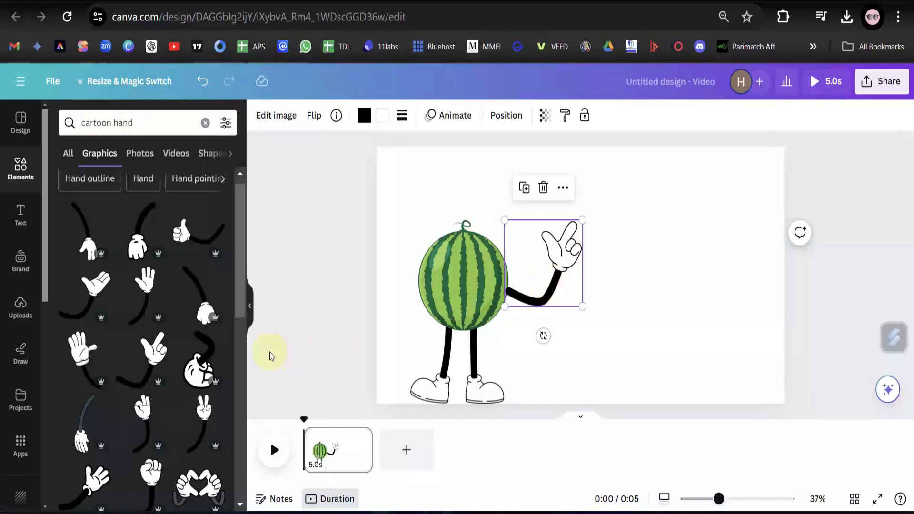
pyautogui.moveTo(96, 363); pyautogui.dragTo(411, 234)
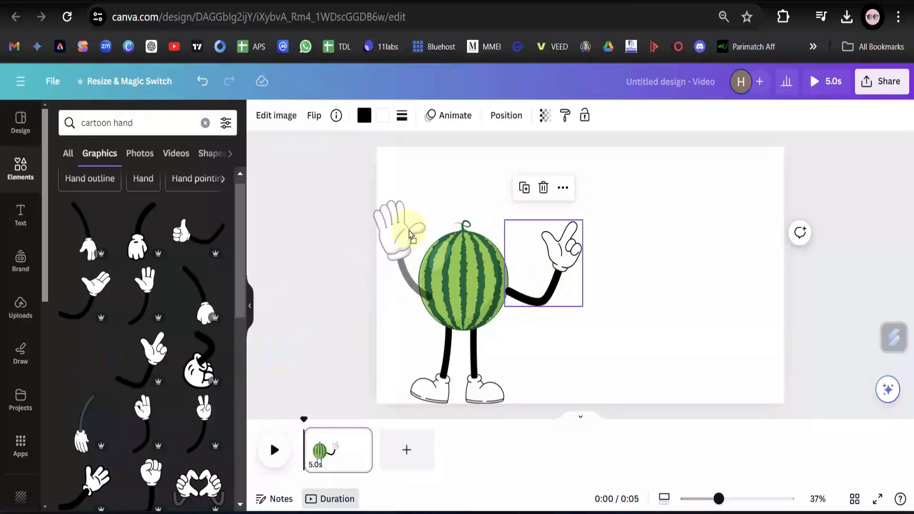
pyautogui.moveTo(409, 233); pyautogui.dragTo(410, 233)
pyautogui.click(603, 347)
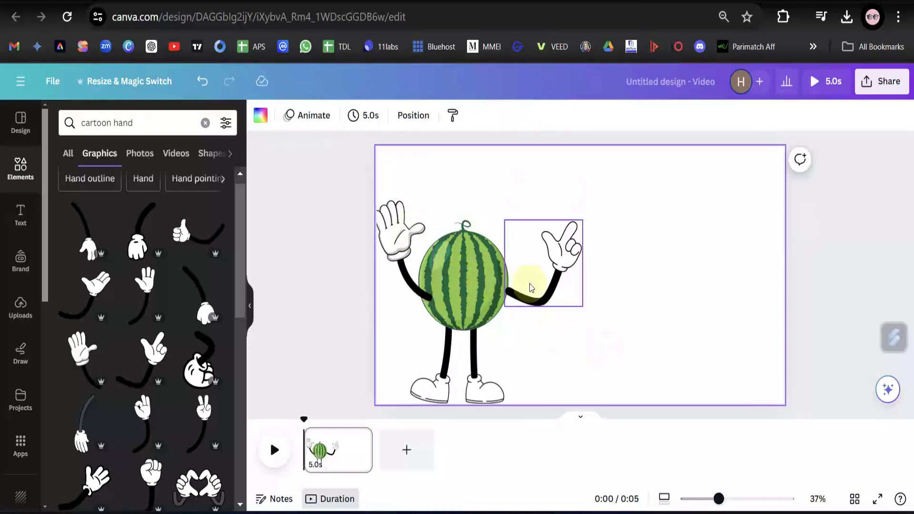
pyautogui.scroll(1, 103, 295)
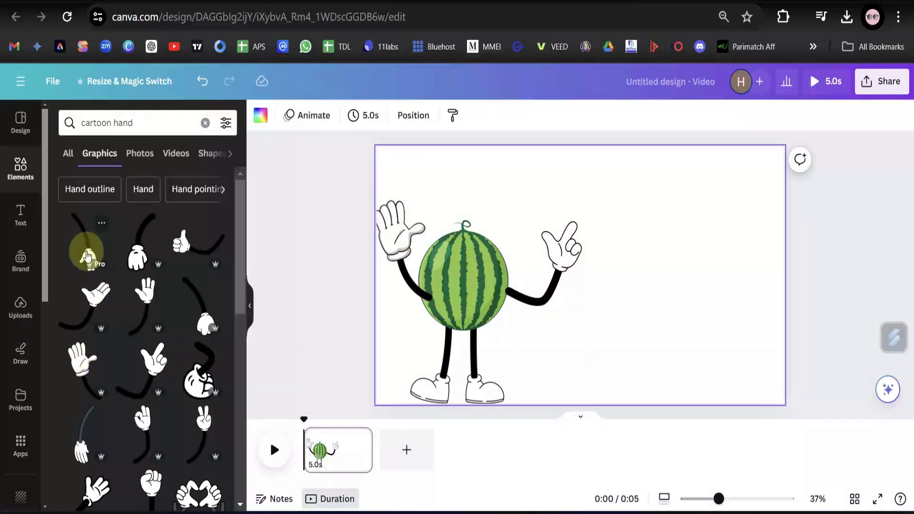
pyautogui.click(386, 244)
pyautogui.press('Delete')
# Shrink the pointing arm slightly and move it back against the watermelon's right edge.
pyautogui.click(531, 256)
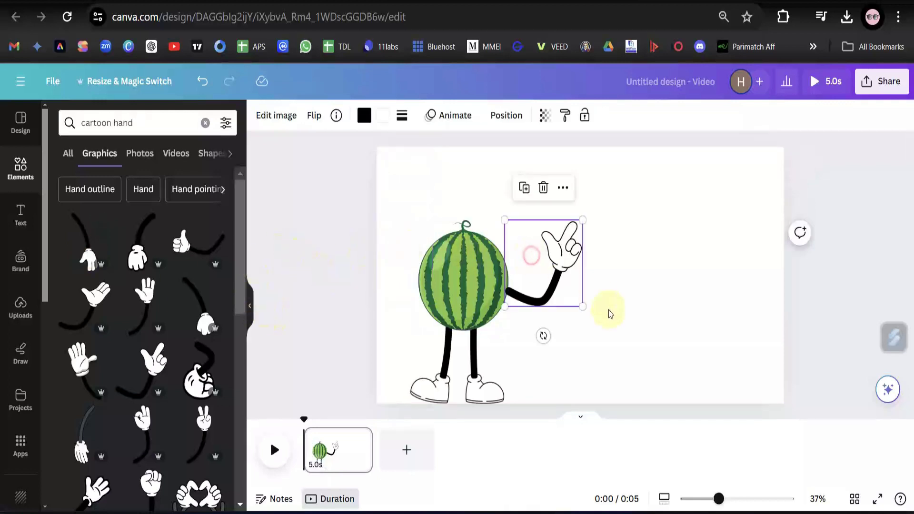
pyautogui.moveTo(582, 307); pyautogui.dragTo(572, 294)
pyautogui.moveTo(543, 259)
pyautogui.mouseDown()
pyautogui.moveTo(535, 276)
pyautogui.moveTo(539, 266)
pyautogui.mouseUp()
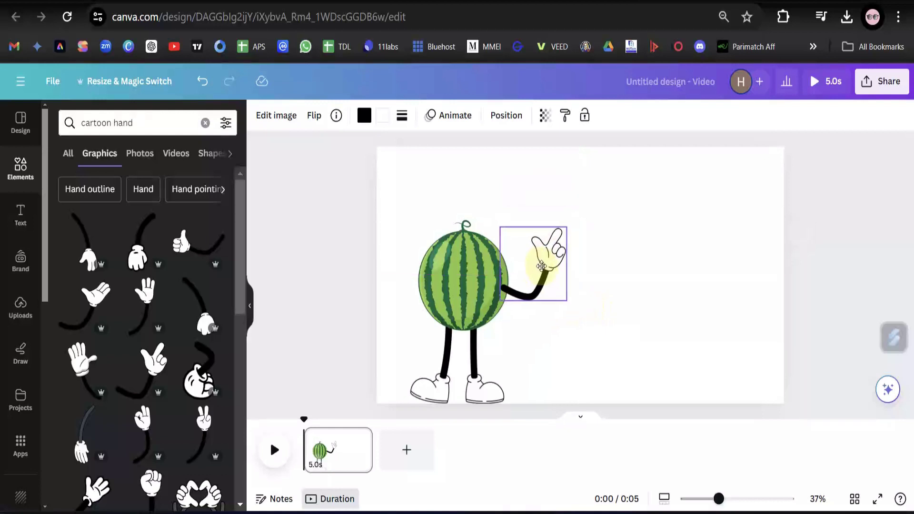
# Send the pointing arm to the back so it sits behind the watermelon.
pyautogui.click(616, 277)
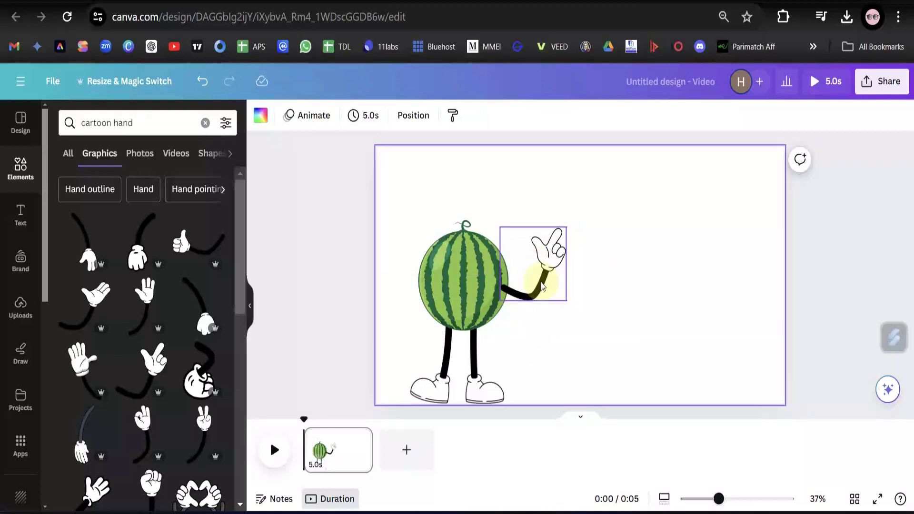
pyautogui.rightClick(542, 286)
pyautogui.moveTo(578, 330)
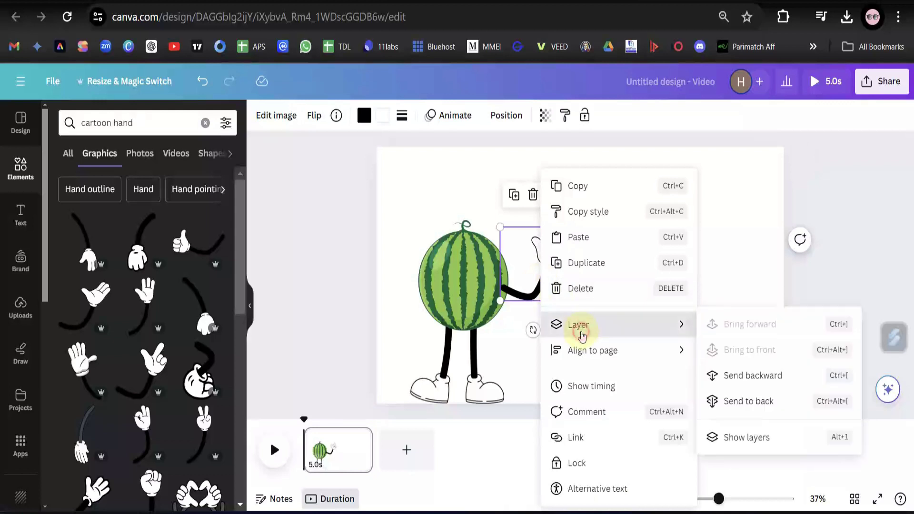
pyautogui.click(754, 397)
pyautogui.click(638, 336)
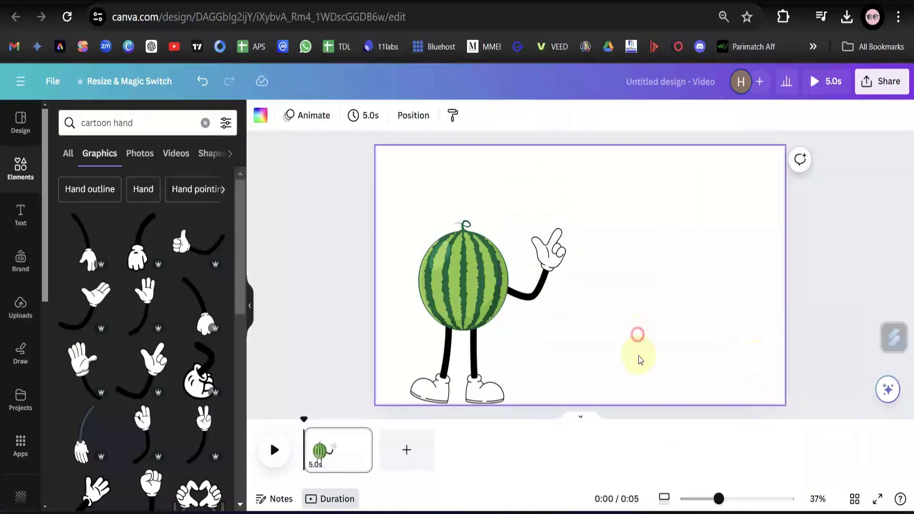
# Duplicate the pointing arm, flip the copy horizontally, and attach it to the watermelon's left side.
pyautogui.click(546, 288)
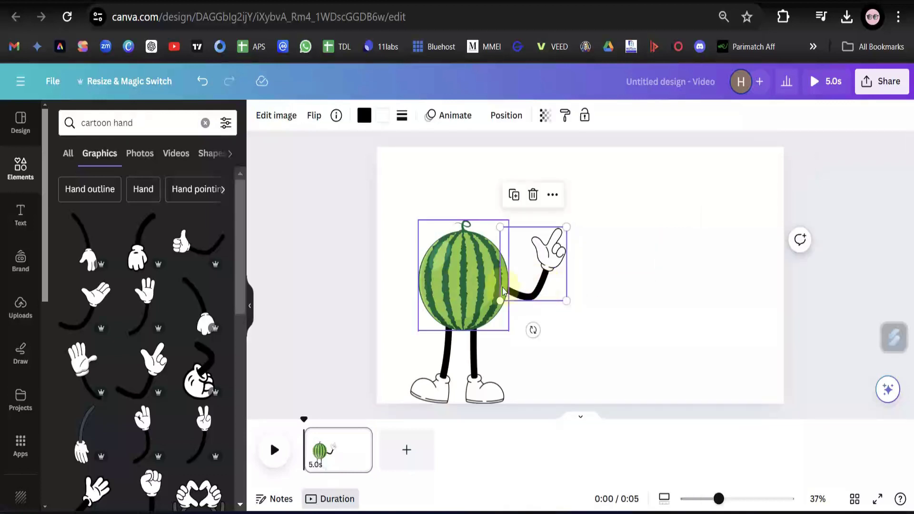
pyautogui.moveTo(503, 292); pyautogui.dragTo(430, 267)
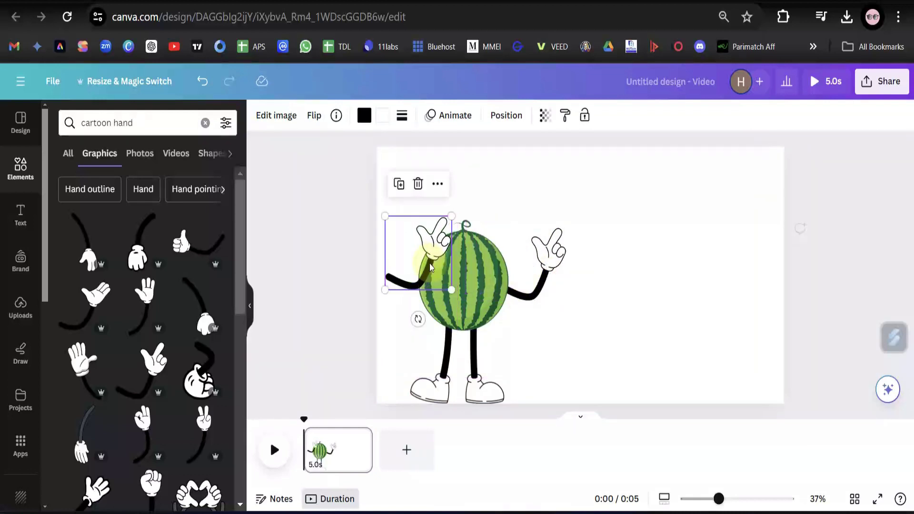
pyautogui.click(315, 117)
pyautogui.click(342, 152)
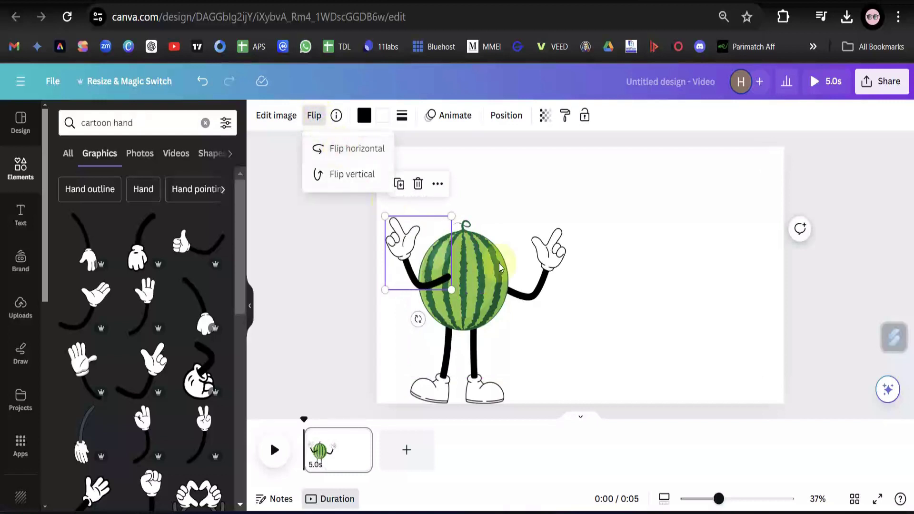
pyautogui.click(619, 347)
pyautogui.click(619, 347)
pyautogui.moveTo(436, 269); pyautogui.dragTo(408, 277)
# Send the left arm to the back so its end is hidden behind the watermelon.
pyautogui.rightClick(388, 284)
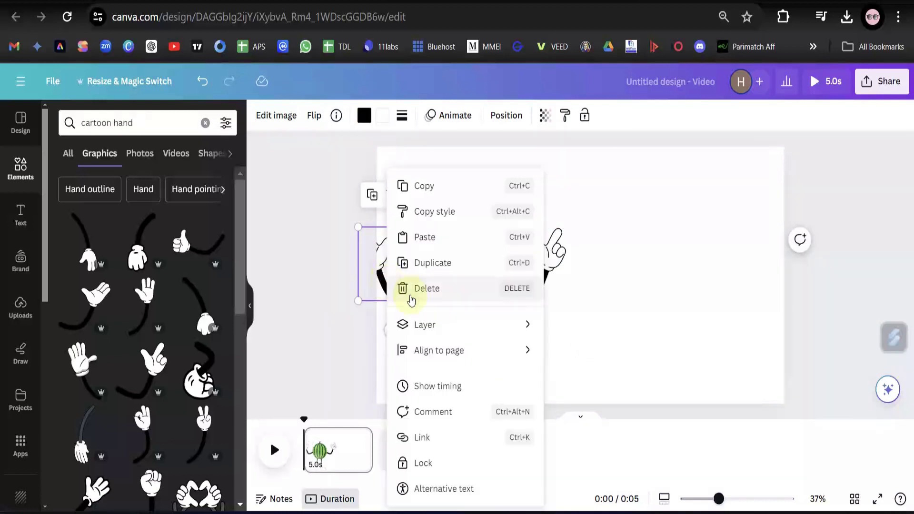
pyautogui.click(431, 326)
pyautogui.click(596, 402)
# Select the watermelon with its arms and legs and move them together to the horizontal center of the page.
pyautogui.moveTo(641, 344); pyautogui.dragTo(394, 272)
pyautogui.moveTo(477, 283); pyautogui.dragTo(595, 283)
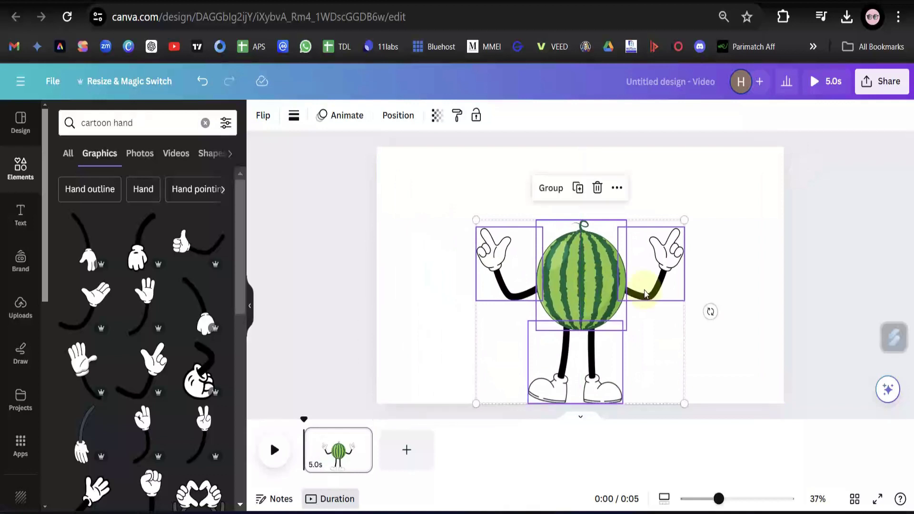
pyautogui.click(734, 286)
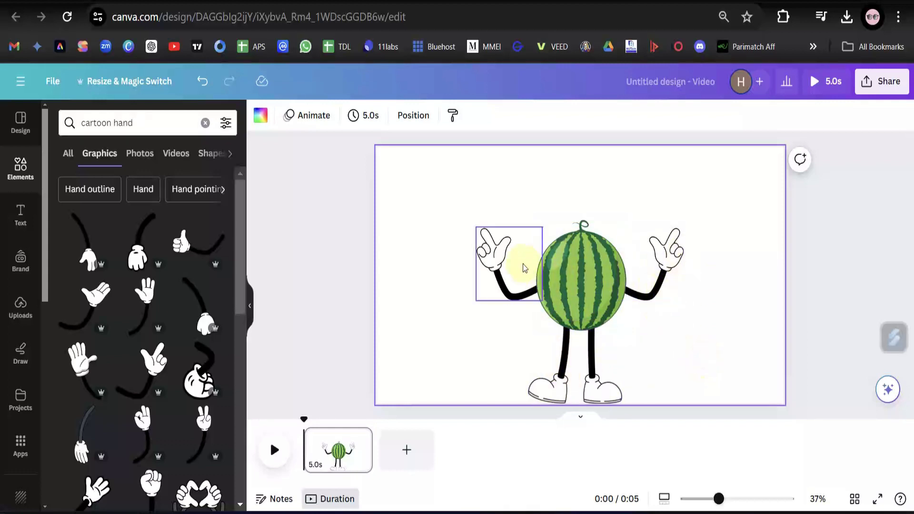
pyautogui.click(727, 333)
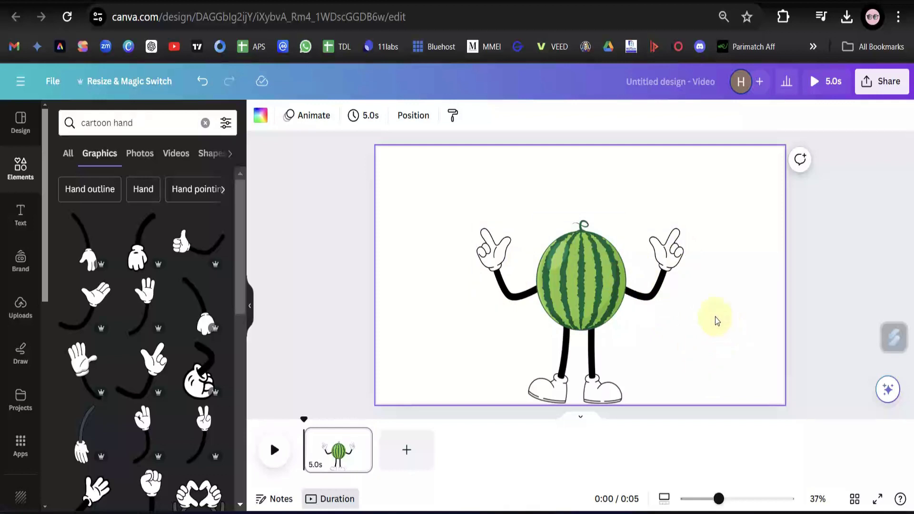
# Change the graphics search to "cartoon mouth".
pyautogui.moveTo(113, 123); pyautogui.dragTo(141, 125)
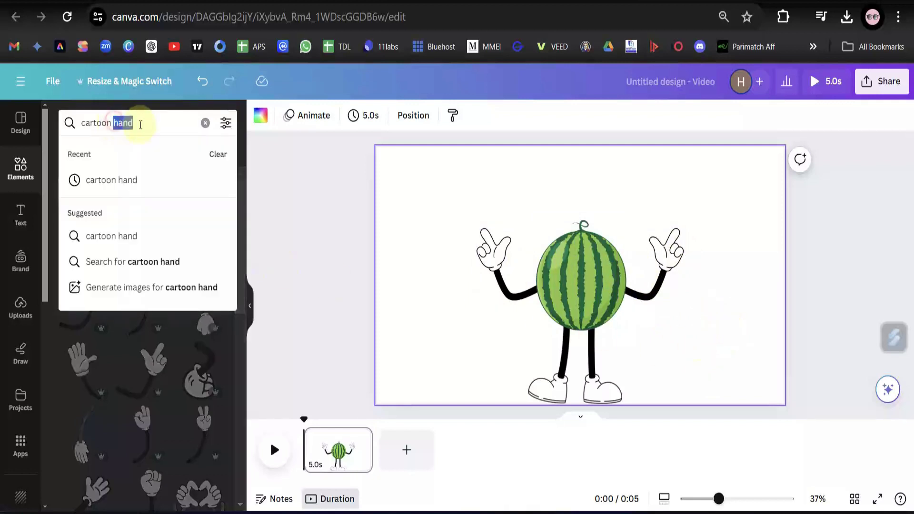
pyautogui.write('mouth')
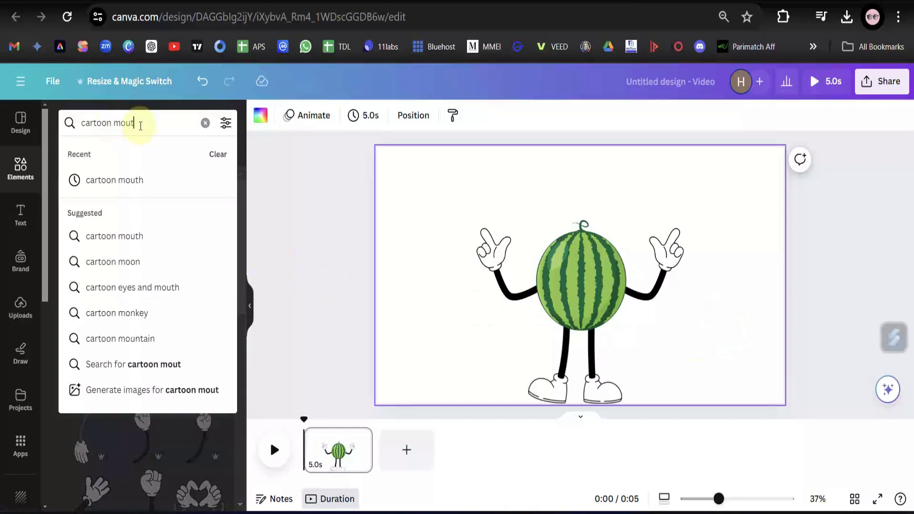
pyautogui.press('Return')
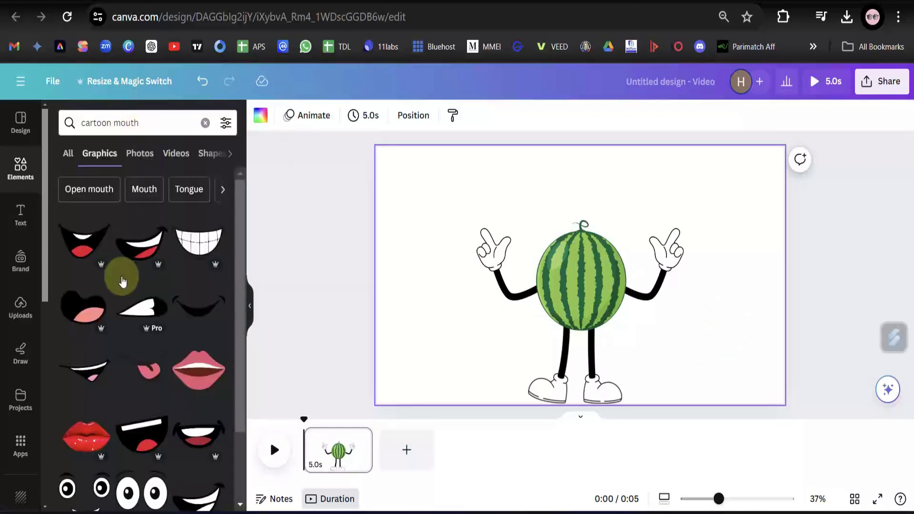
# Look through the cartoon mouth graphics for a face that suits the watermelon.
pyautogui.scroll(-5, 124, 281)
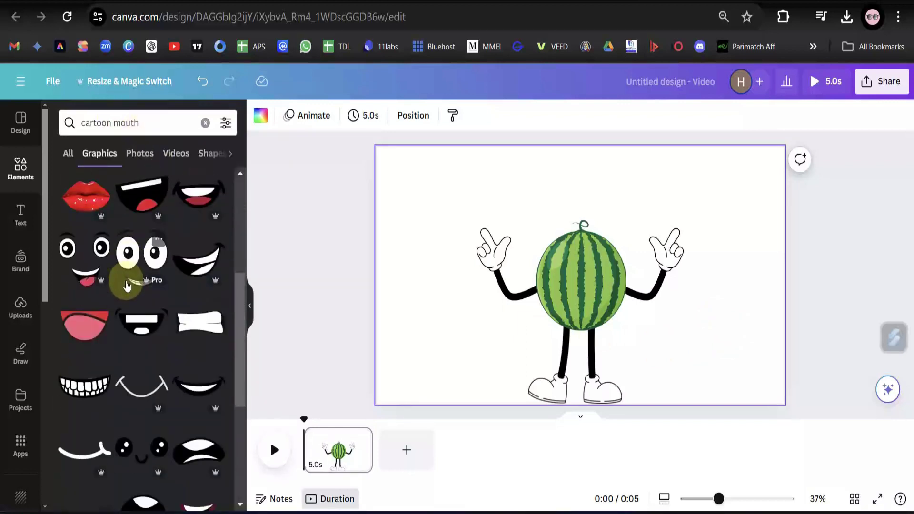
pyautogui.scroll(-8, 131, 288)
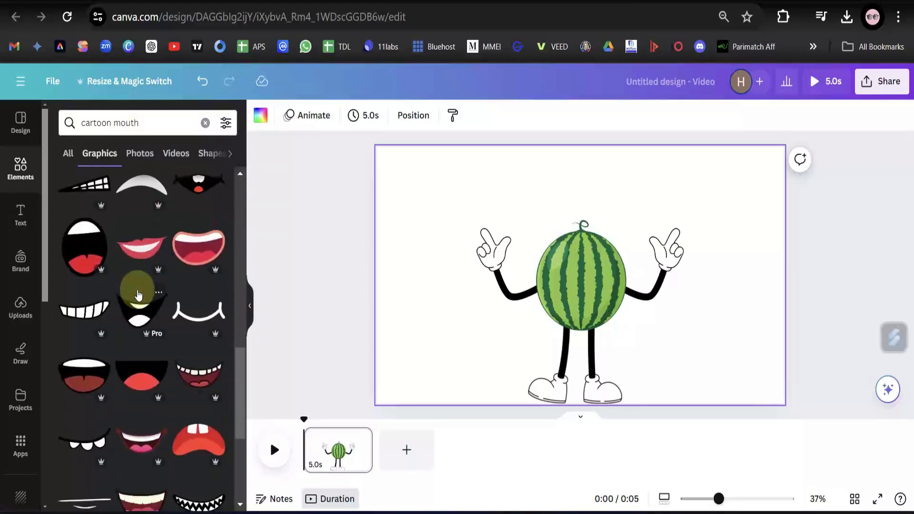
pyautogui.scroll(-5, 157, 286)
pyautogui.scroll(-10, 170, 279)
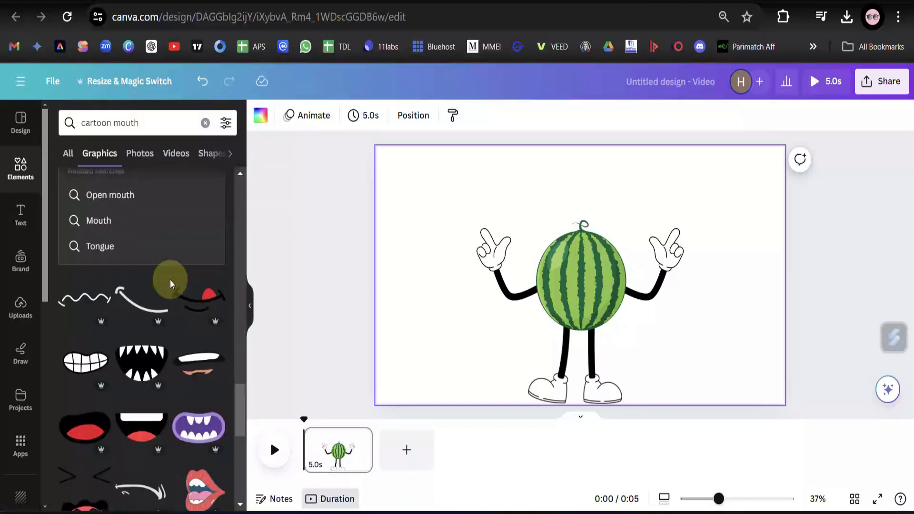
pyautogui.scroll(-5, 170, 279)
pyautogui.scroll(-5, 170, 279)
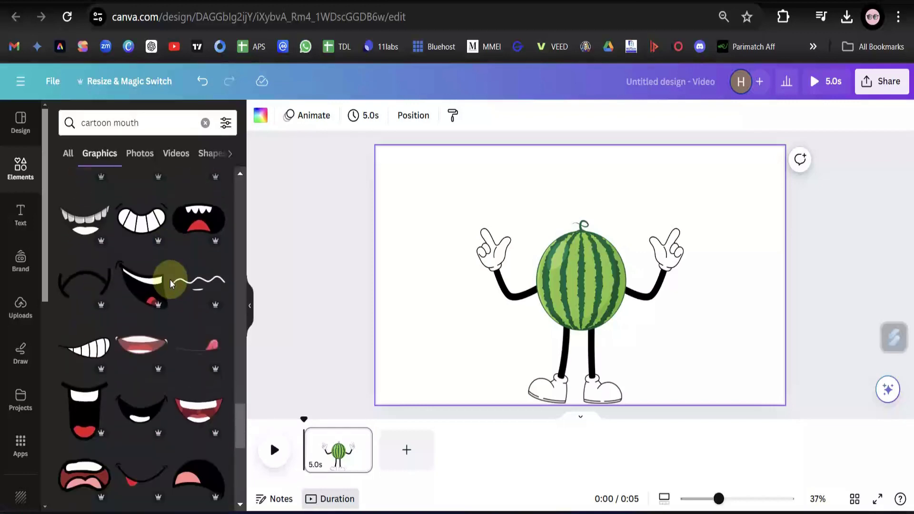
pyautogui.scroll(-3, 170, 279)
pyautogui.scroll(-3, 170, 279)
pyautogui.scroll(-5, 170, 279)
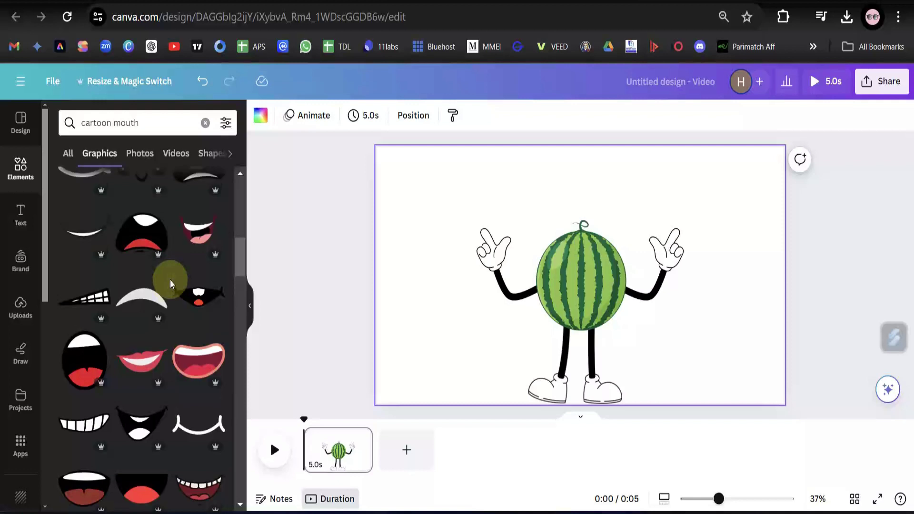
pyautogui.scroll(20, 170, 279)
pyautogui.scroll(-5, 170, 279)
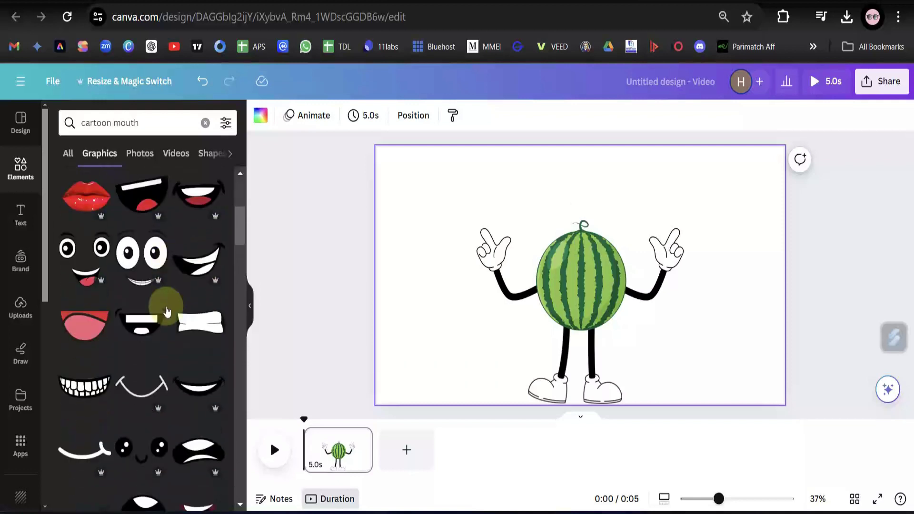
# Place the smiling face with round eyes and red tongue on the watermelon, shrink it to fit, and center it.
pyautogui.moveTo(78, 281); pyautogui.dragTo(569, 276)
pyautogui.moveTo(636, 333); pyautogui.dragTo(603, 305)
pyautogui.moveTo(587, 285); pyautogui.dragTo(588, 295)
pyautogui.click(709, 350)
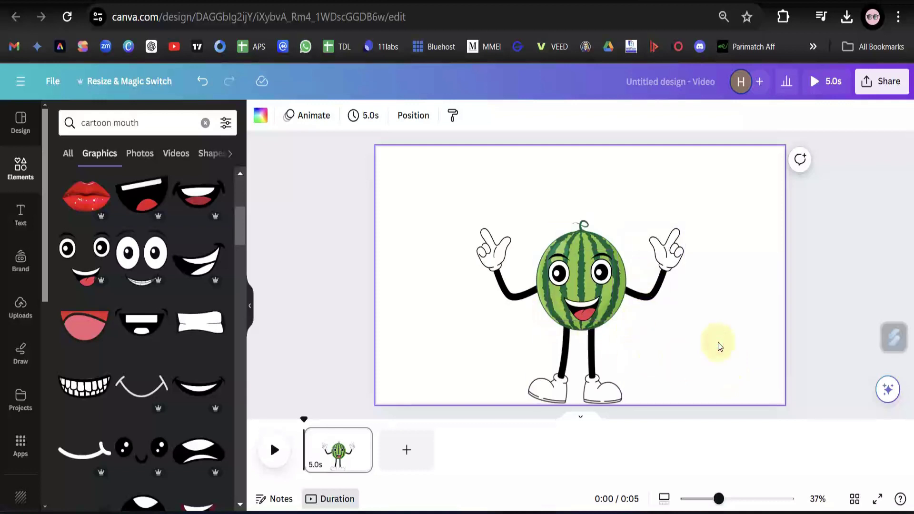
pyautogui.click(686, 340)
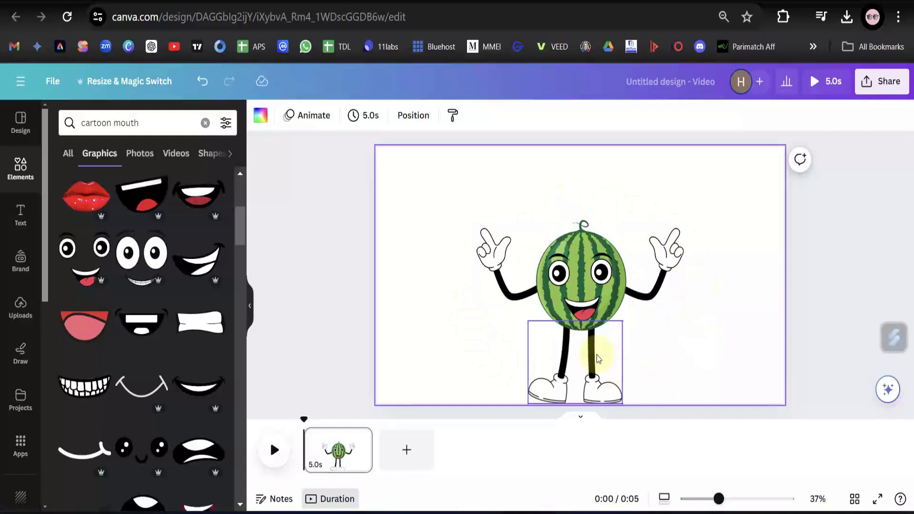
# Recolor the legs graphic's white shoes with the light green from the watermelon's photo colors.
pyautogui.click(556, 394)
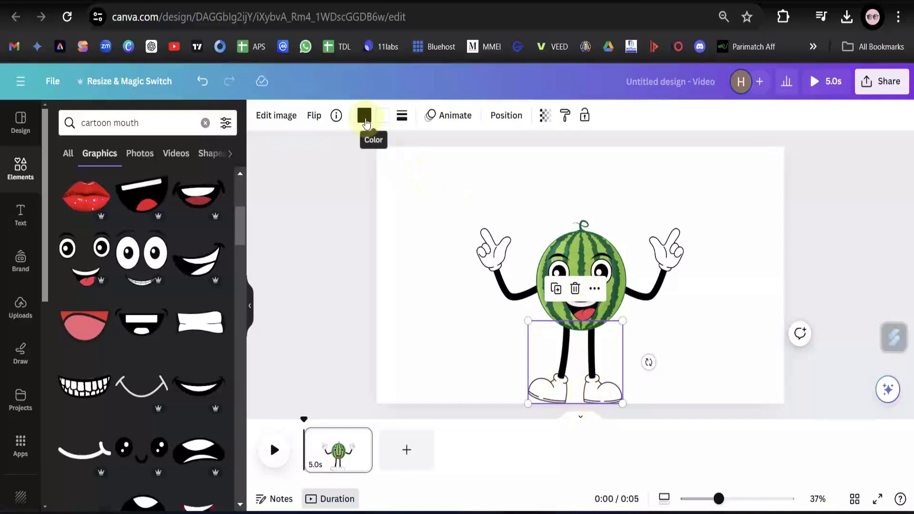
pyautogui.click(383, 115)
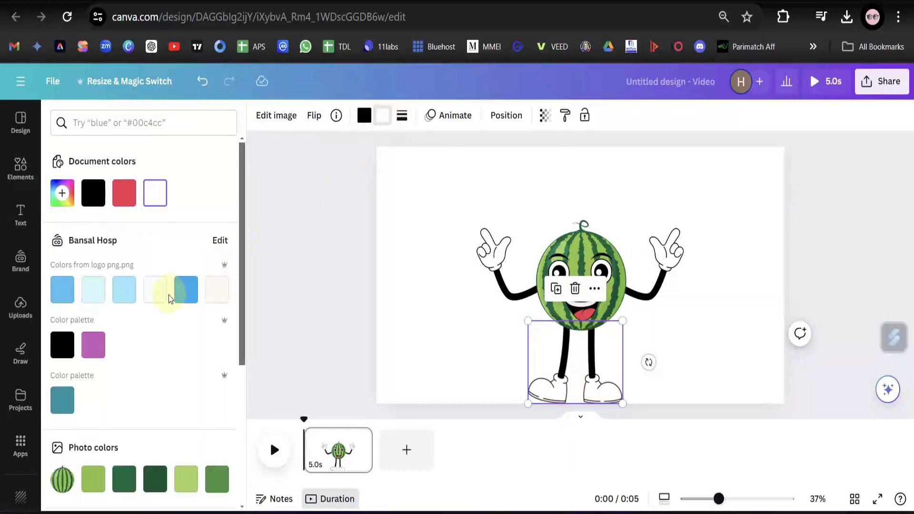
pyautogui.scroll(-3, 110, 387)
pyautogui.click(150, 328)
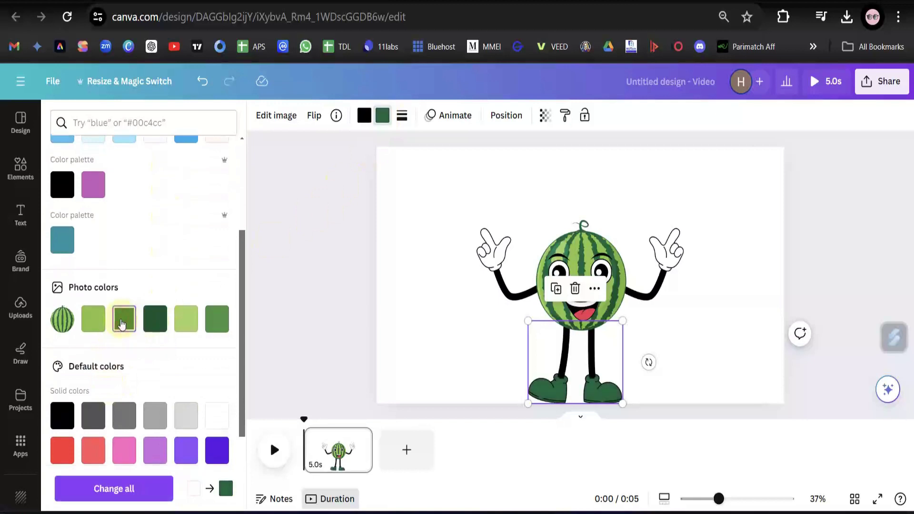
pyautogui.click(97, 322)
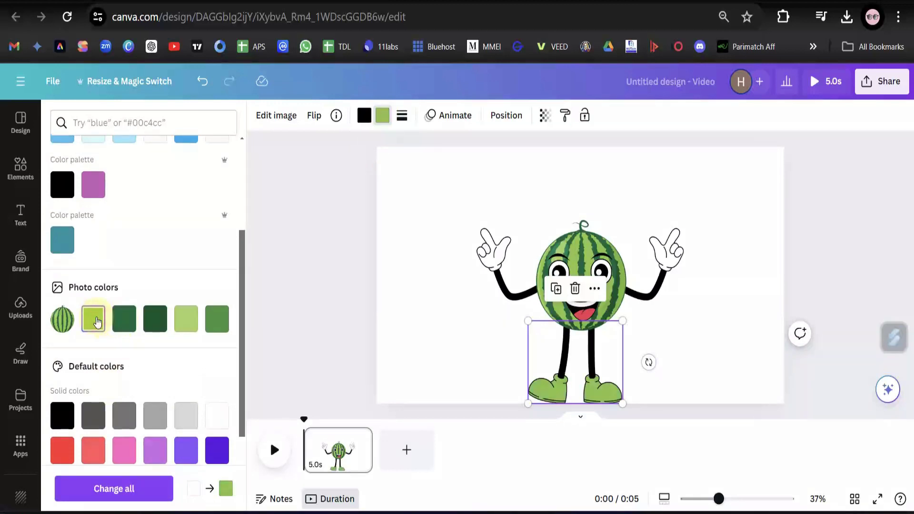
# Recolor the white hands of both arms with the same light green from the photo colors.
pyautogui.click(497, 257)
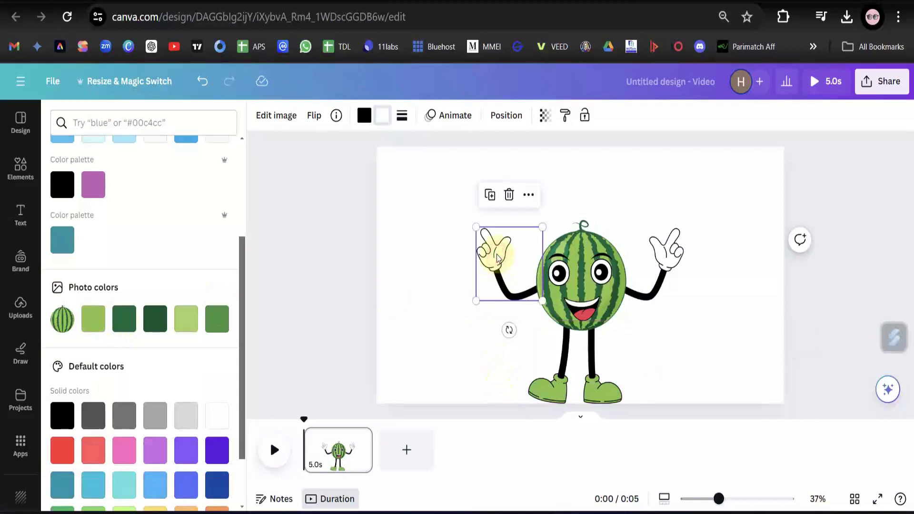
pyautogui.click(92, 319)
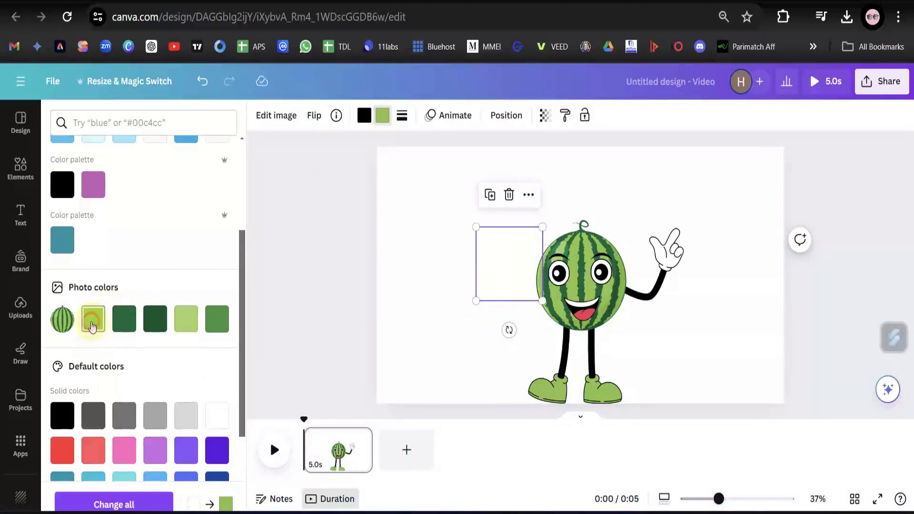
pyautogui.click(672, 251)
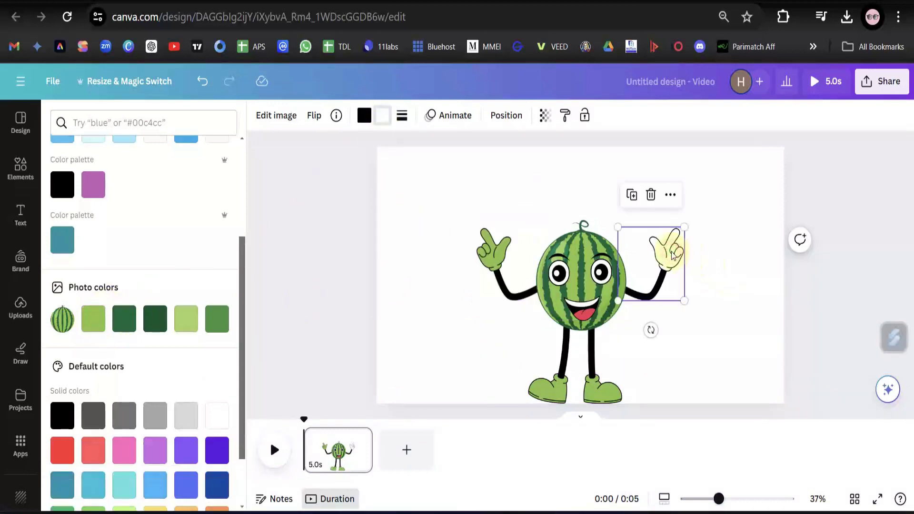
pyautogui.click(92, 319)
pyautogui.click(458, 335)
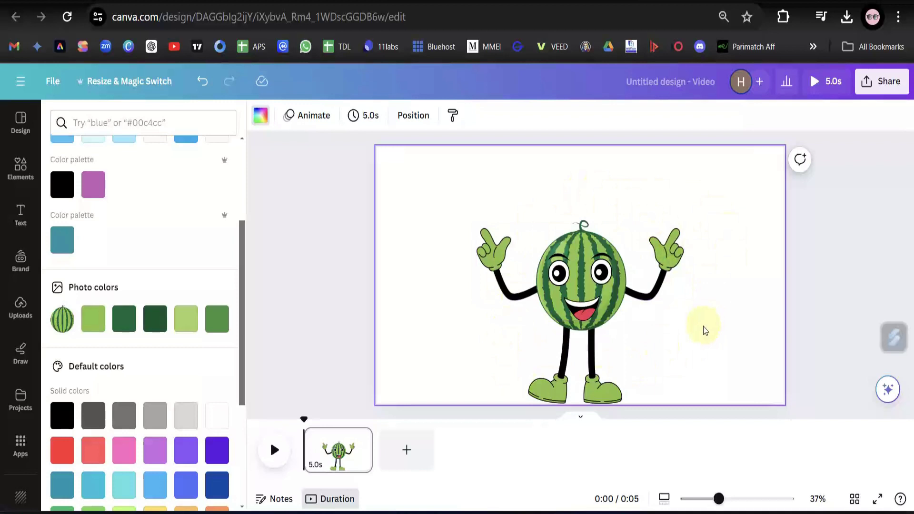
# Select all parts of the watermelon character and move them up to the vertical center of the page.
pyautogui.press('Escape')
pyautogui.moveTo(464, 237); pyautogui.dragTo(640, 338)
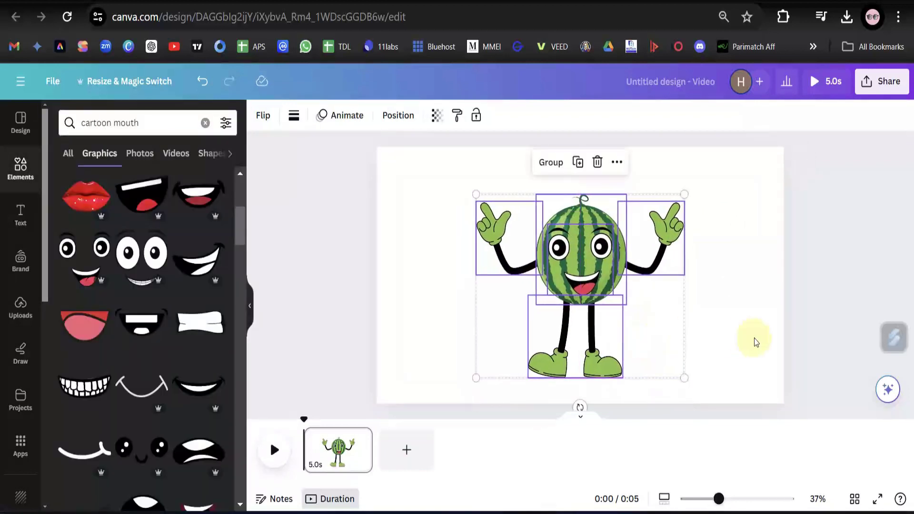
pyautogui.click(755, 339)
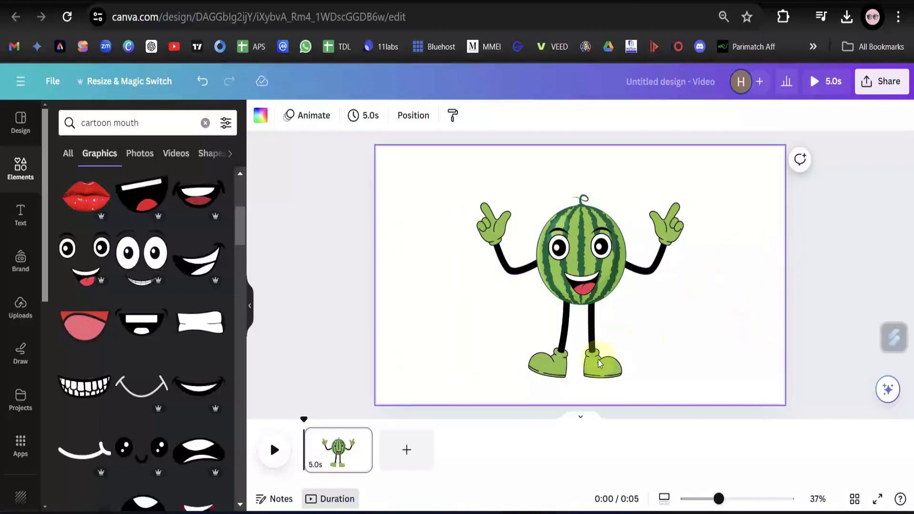
# Add a blank page after the first one, and duplicate the page with the watermelon character.
pyautogui.click(406, 450)
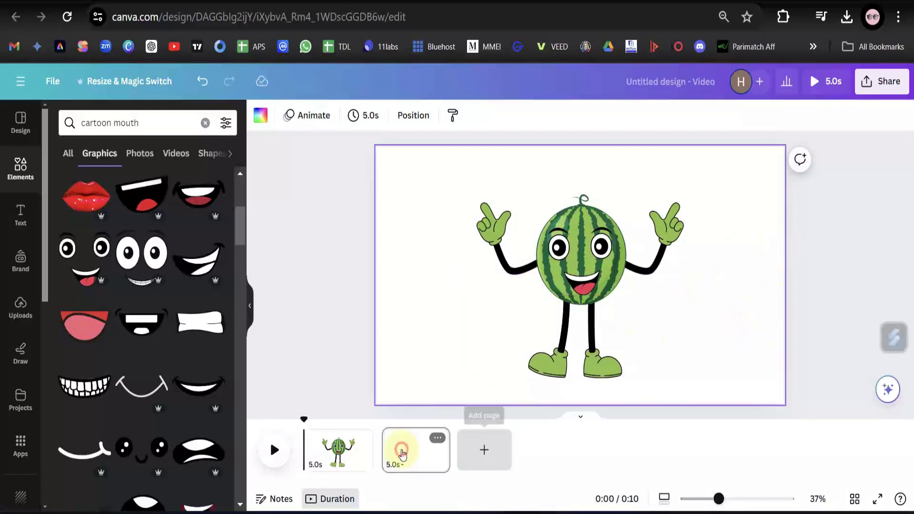
pyautogui.click(346, 459)
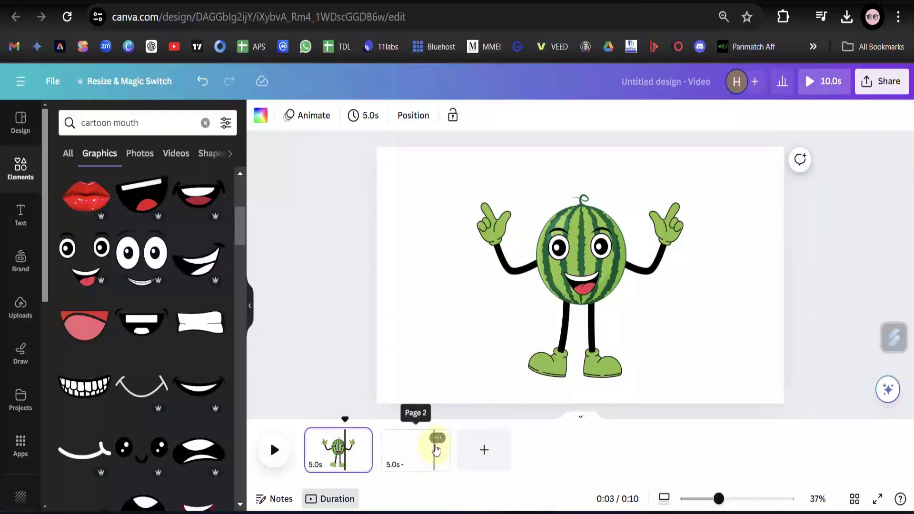
pyautogui.click(359, 440)
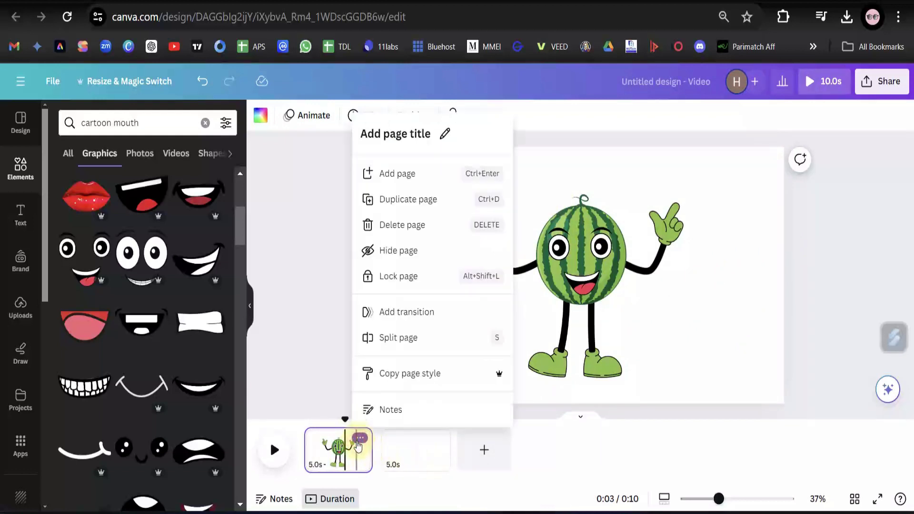
pyautogui.click(402, 200)
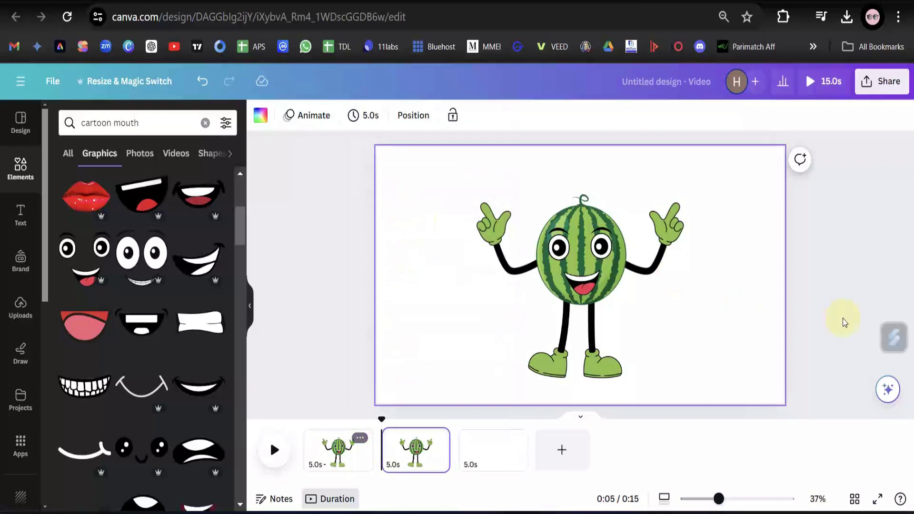
# On the second page, search the graphics elements for "apple".
pyautogui.click(423, 450)
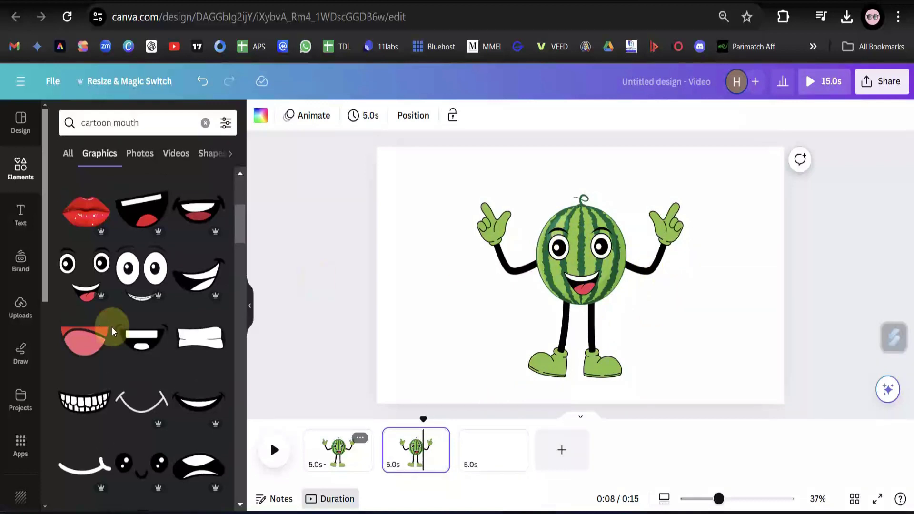
pyautogui.scroll(5, 112, 327)
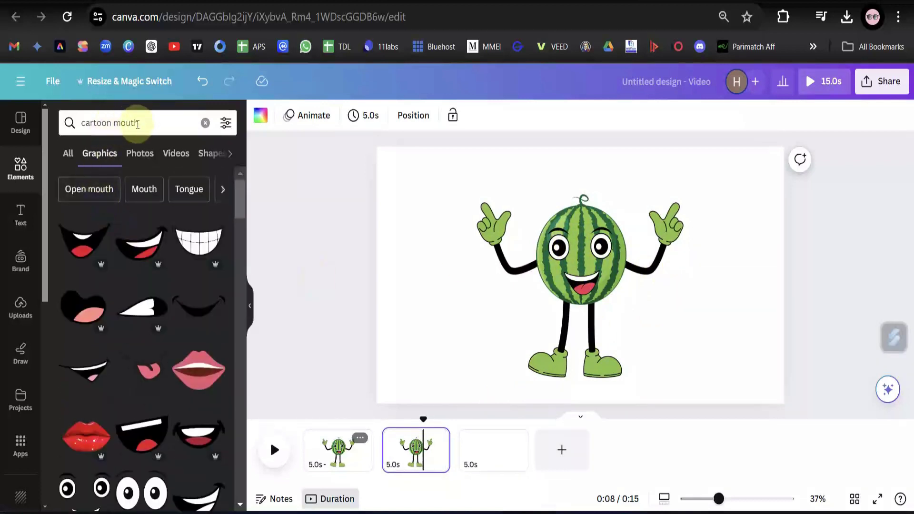
pyautogui.moveTo(138, 124); pyautogui.dragTo(63, 115)
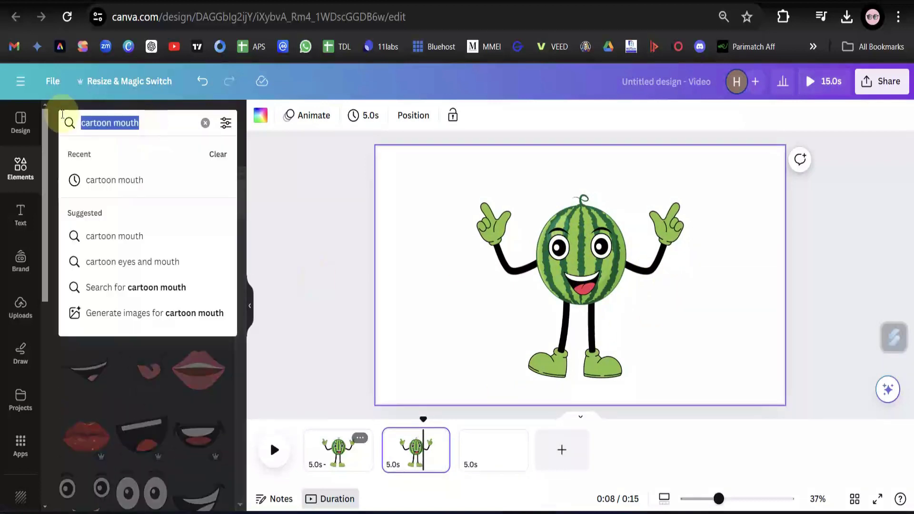
pyautogui.write('apple')
pyautogui.press('Return')
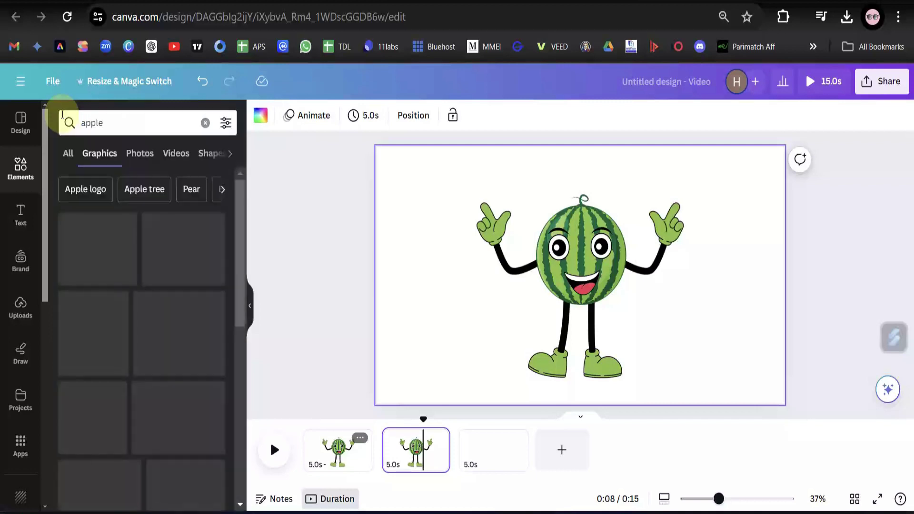
# Add the first red apple graphic with a green leaf to the page, sized and positioned to cover the watermelon body.
pyautogui.moveTo(83, 240); pyautogui.dragTo(460, 297)
pyautogui.moveTo(554, 385); pyautogui.dragTo(510, 321)
pyautogui.moveTo(532, 372); pyautogui.dragTo(447, 290)
pyautogui.moveTo(424, 234); pyautogui.dragTo(467, 292)
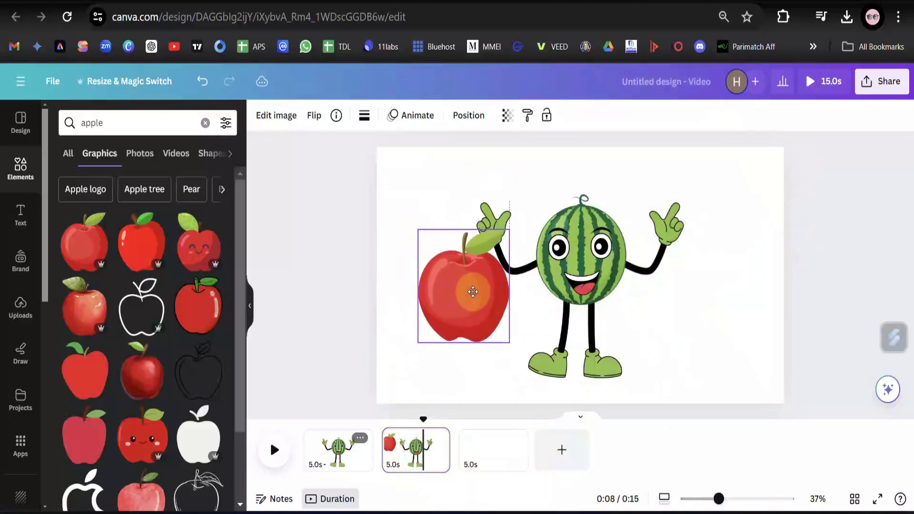
pyautogui.moveTo(510, 341); pyautogui.dragTo(495, 327)
pyautogui.moveTo(445, 290); pyautogui.dragTo(572, 250)
pyautogui.moveTo(617, 285); pyautogui.dragTo(632, 306)
pyautogui.moveTo(540, 305); pyautogui.dragTo(536, 306)
pyautogui.moveTo(582, 265); pyautogui.dragTo(581, 262)
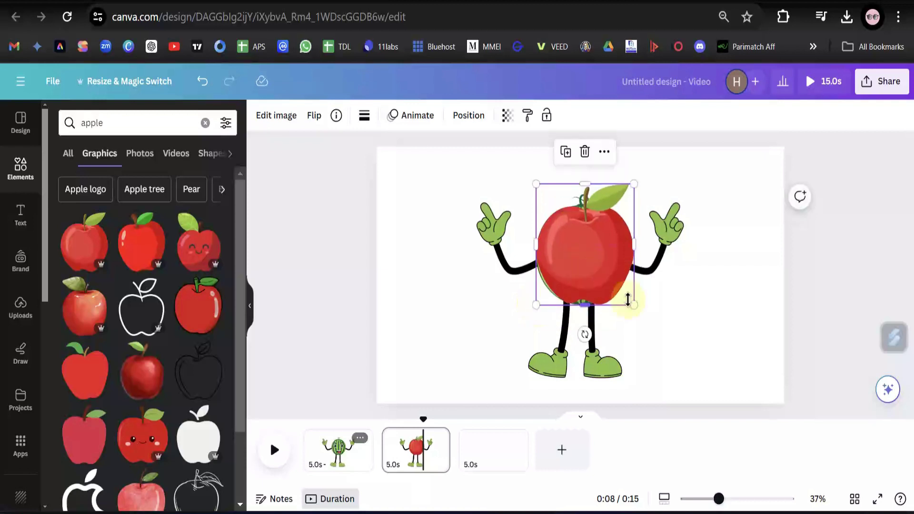
# Send the apple to the back layer and delete the watermelon graphic in front of it.
pyautogui.rightClick(594, 253)
pyautogui.moveTo(639, 278)
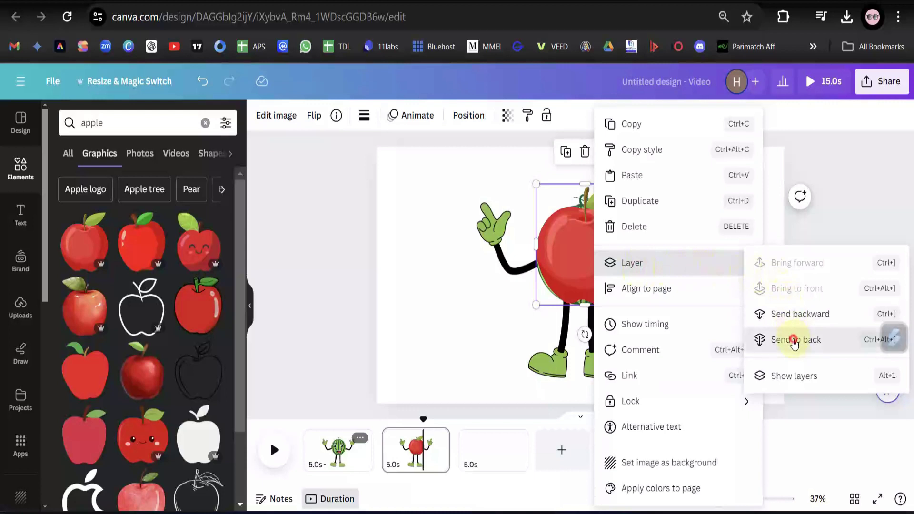
pyautogui.click(768, 340)
pyautogui.click(744, 347)
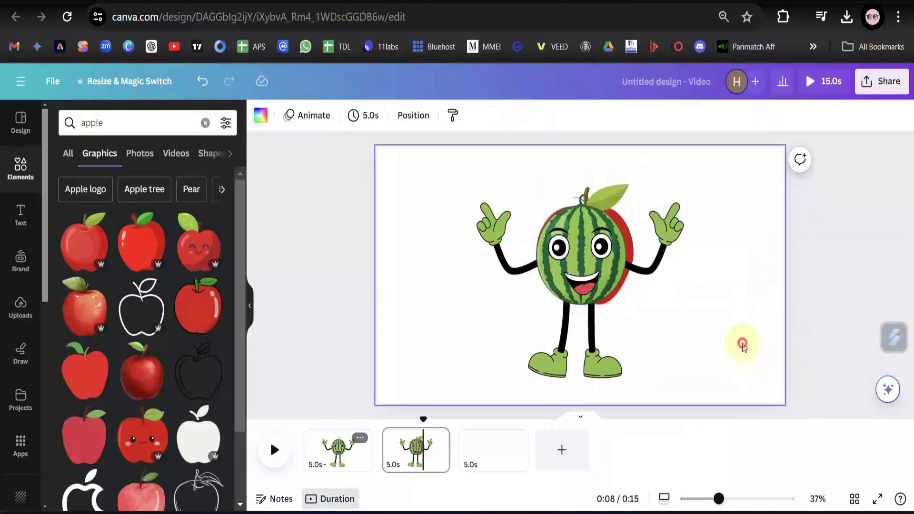
pyautogui.click(582, 218)
pyautogui.press('Delete')
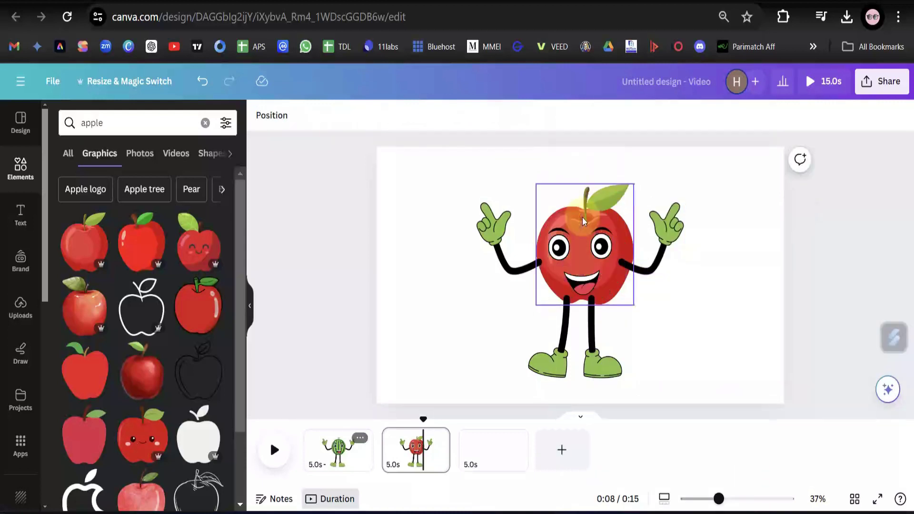
pyautogui.click(704, 364)
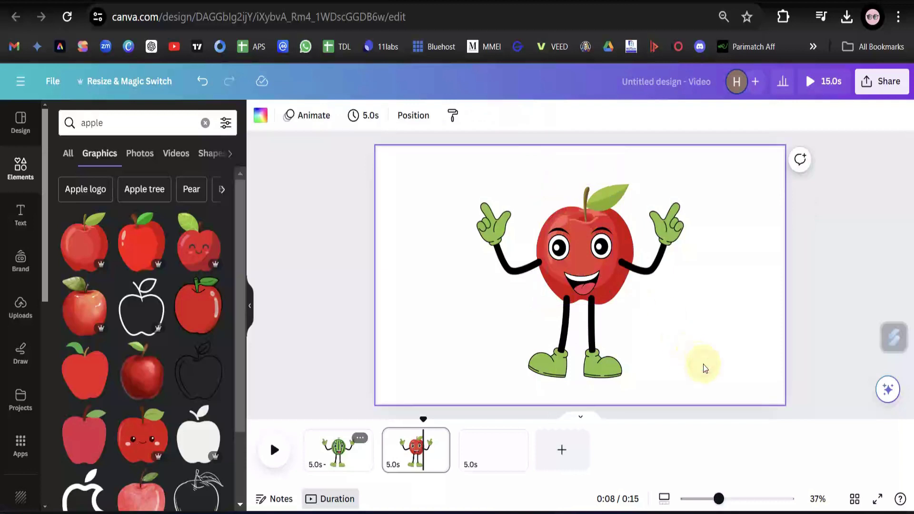
pyautogui.click(582, 252)
pyautogui.click(723, 327)
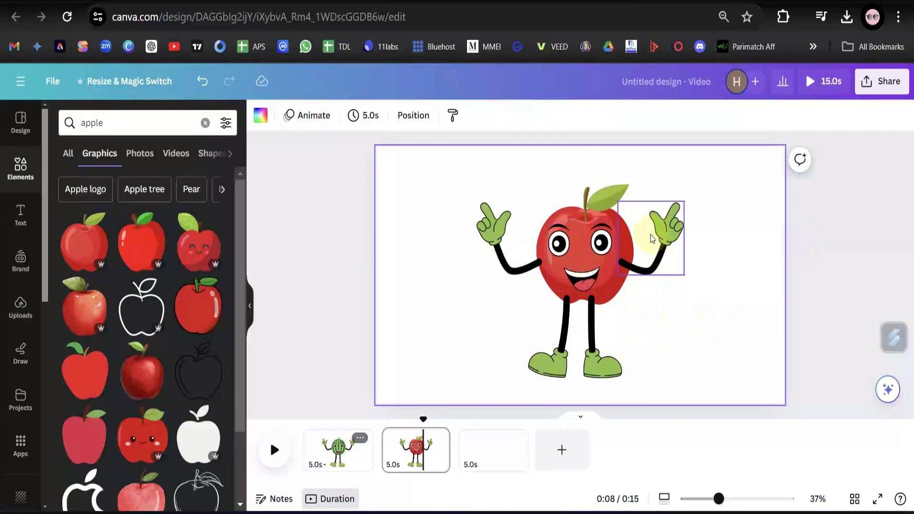
# Send both arm graphics to the back so they sit behind the apple.
pyautogui.rightClick(649, 263)
pyautogui.click(696, 325)
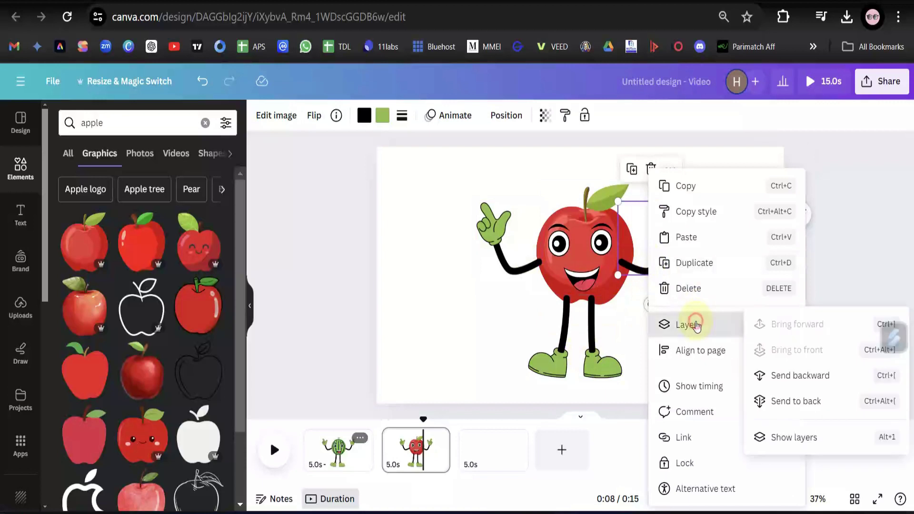
pyautogui.click(786, 401)
pyautogui.rightClick(497, 264)
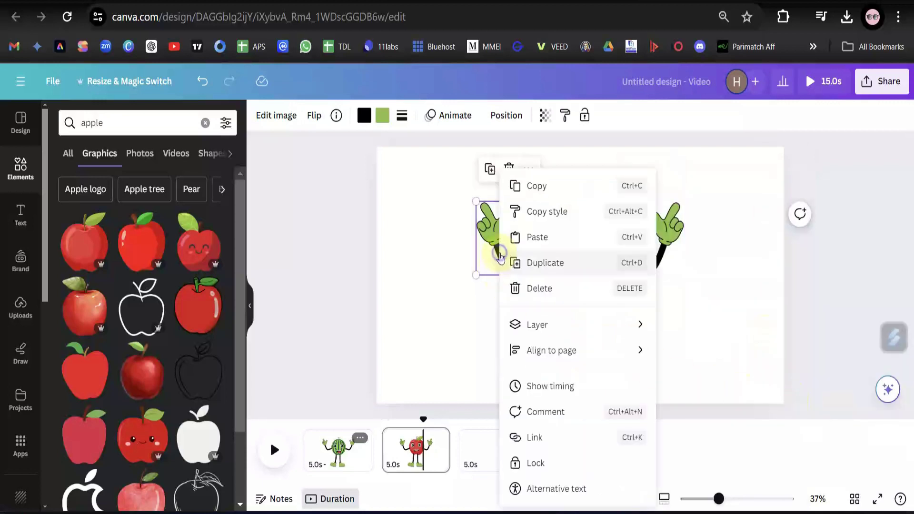
pyautogui.click(538, 324)
pyautogui.click(707, 403)
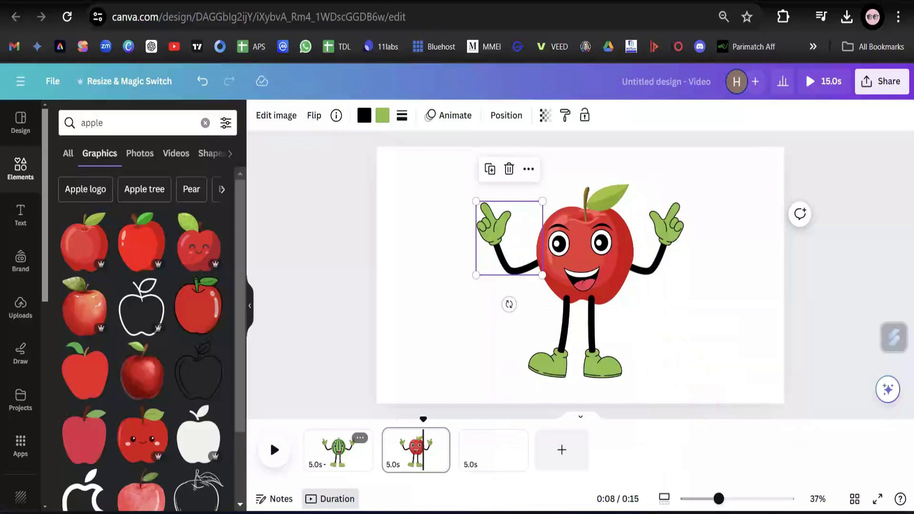
# Send the legs graphic to the back layer and shift it slightly right to center it beneath the apple.
pyautogui.click(576, 355)
pyautogui.rightClick(578, 353)
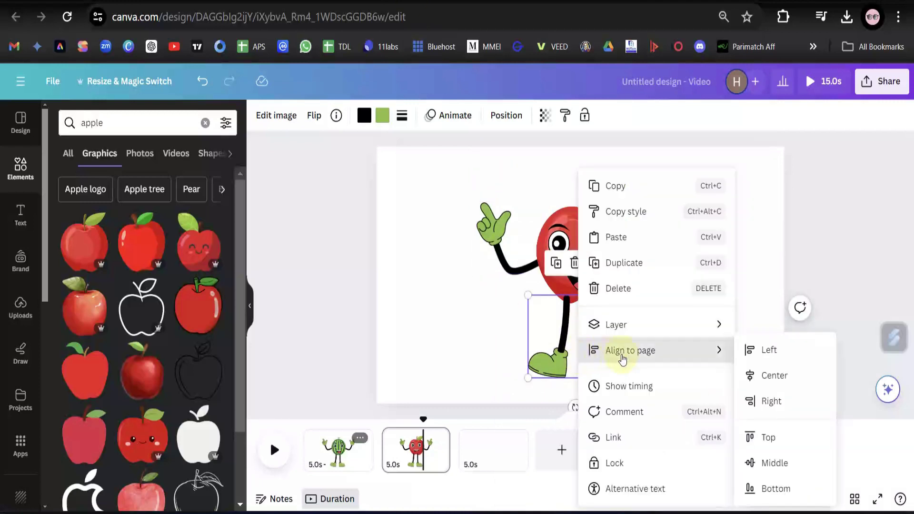
pyautogui.click(628, 325)
pyautogui.click(788, 399)
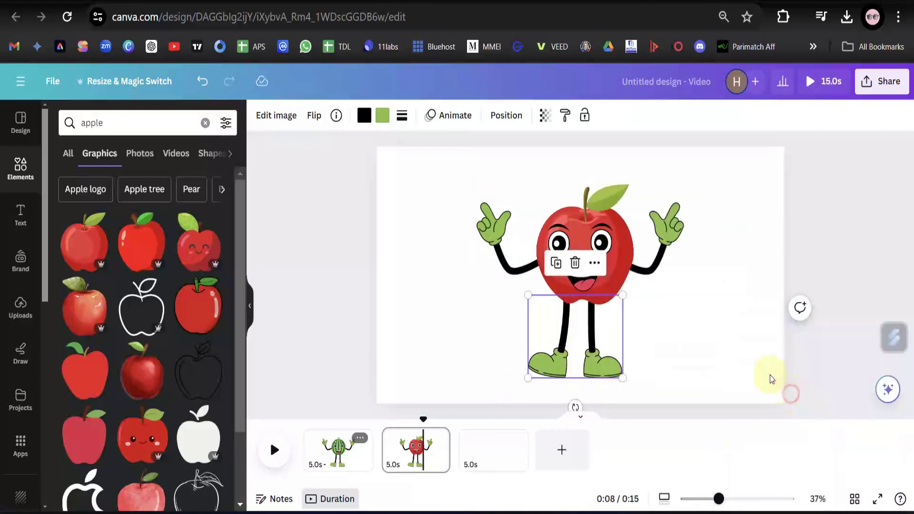
pyautogui.click(791, 313)
pyautogui.click(763, 241)
pyautogui.click(763, 267)
pyautogui.click(576, 355)
pyautogui.click(717, 357)
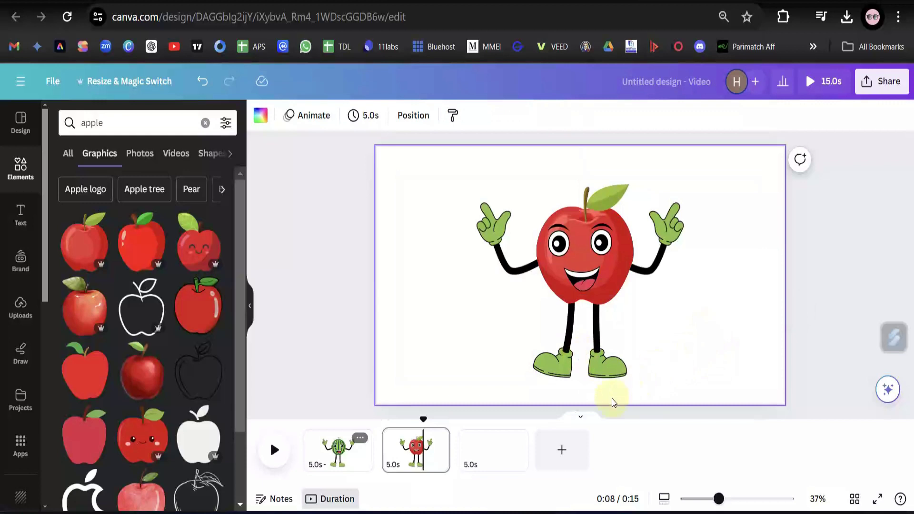
# Recolor the green shoes of the legs graphic with the light red from the apple's photo colors.
pyautogui.click(612, 367)
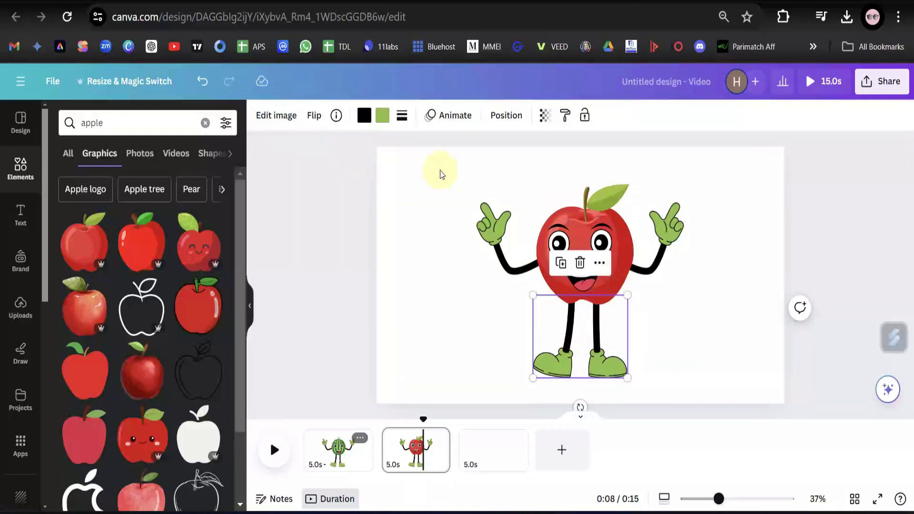
pyautogui.click(384, 116)
pyautogui.scroll(-5, 170, 332)
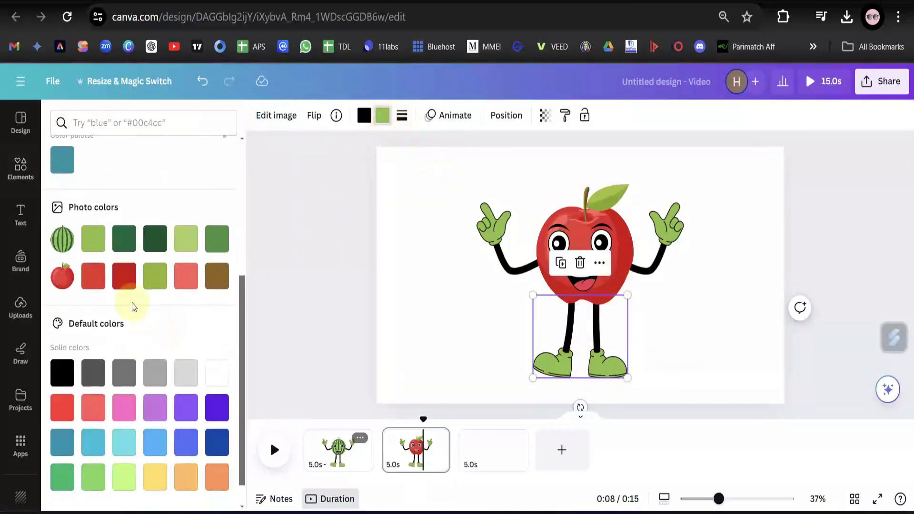
pyautogui.click(102, 281)
# Recolor the green hands of both arms with the dark red from the apple's photo colors.
pyautogui.click(498, 269)
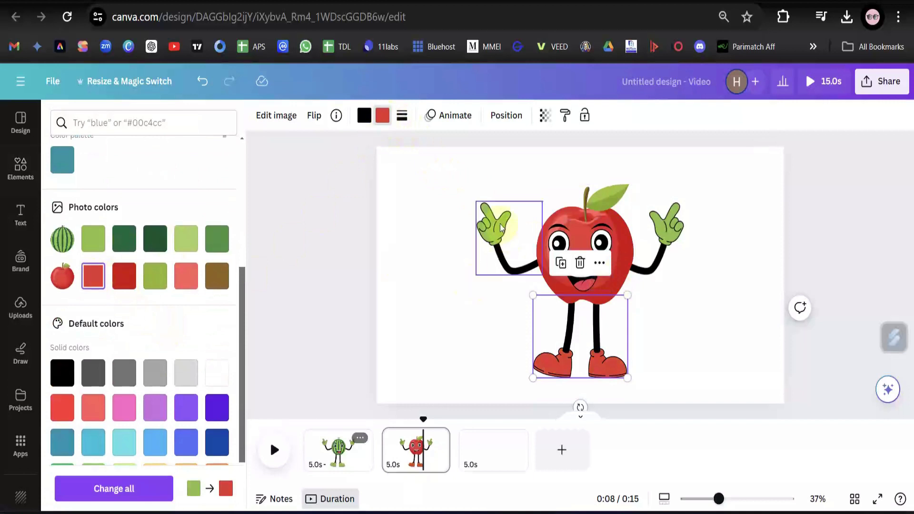
pyautogui.click(123, 284)
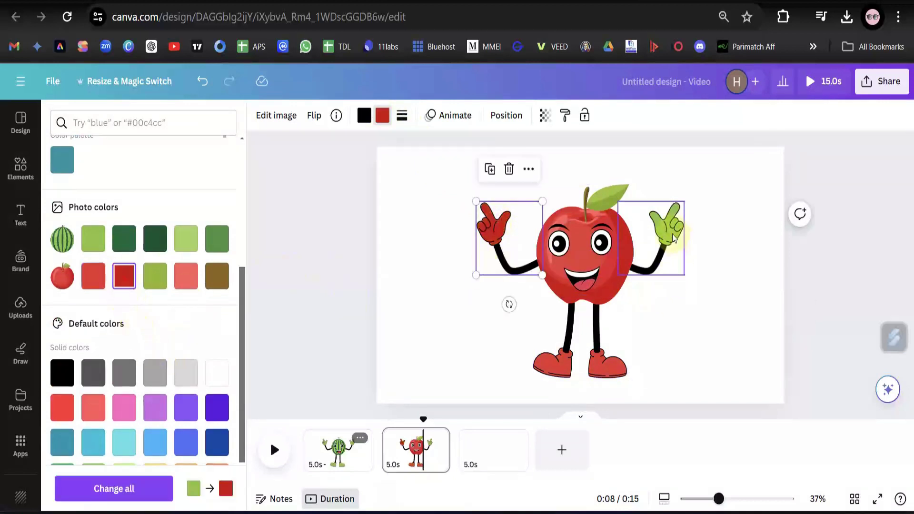
pyautogui.click(664, 224)
pyautogui.click(123, 281)
pyautogui.click(747, 322)
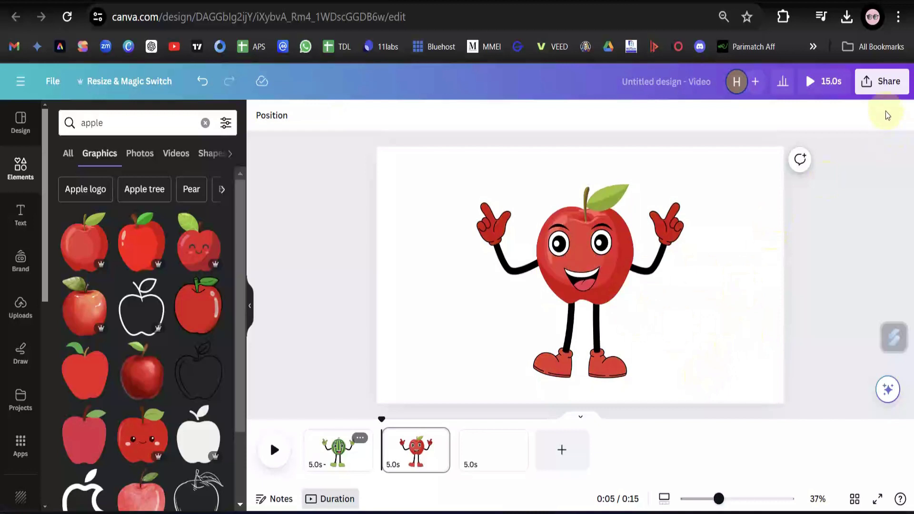
# Download only page 1, the watermelon character, as a PNG file.
pyautogui.click(883, 92)
pyautogui.click(731, 406)
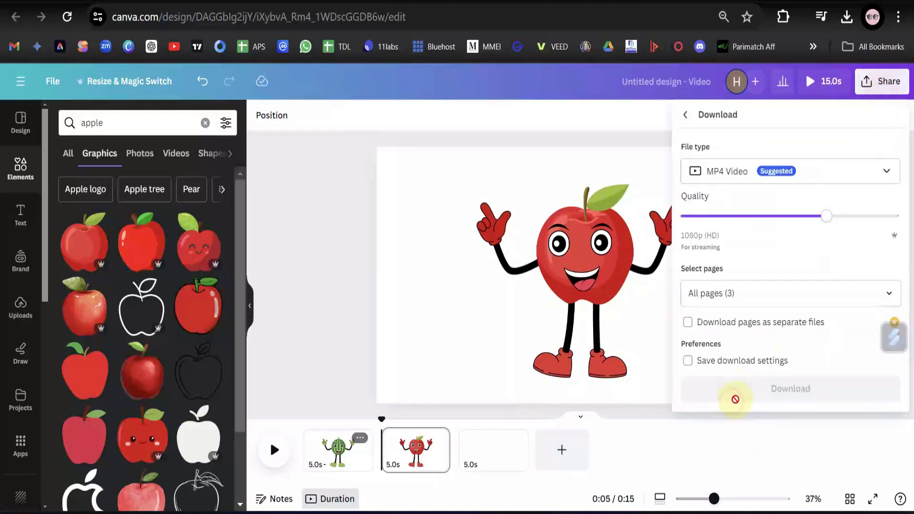
pyautogui.click(728, 178)
pyautogui.click(727, 253)
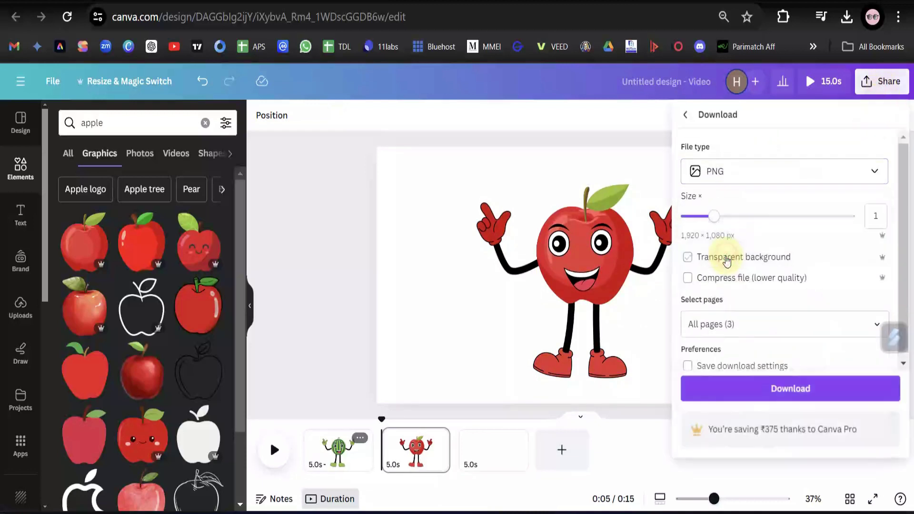
pyautogui.click(742, 323)
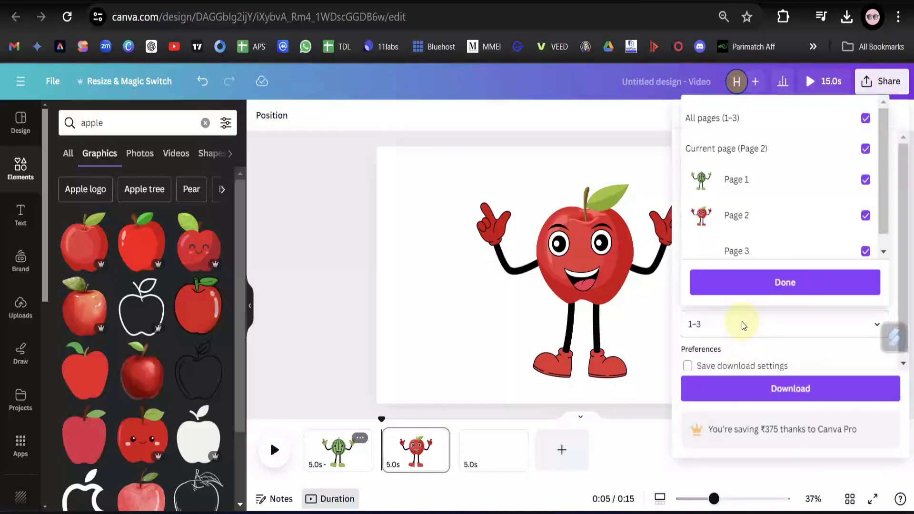
pyautogui.press('BackSpace')
pyautogui.press('BackSpace')
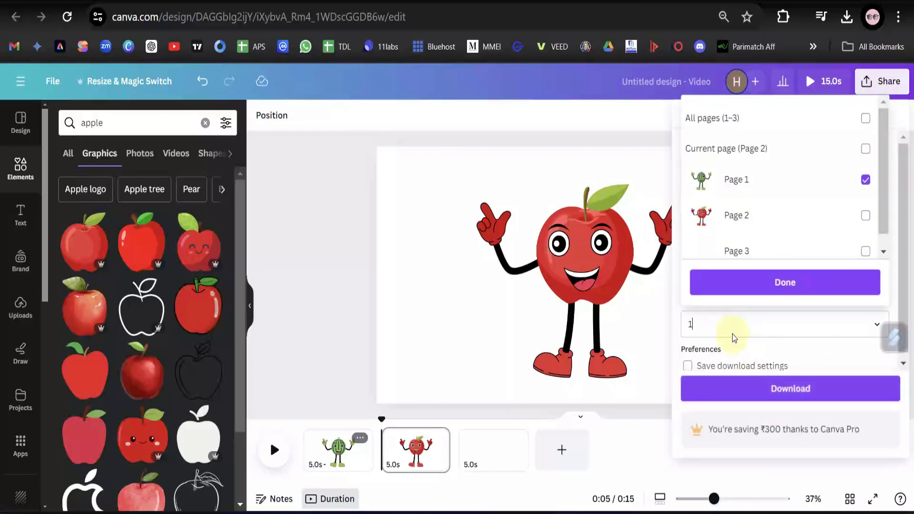
pyautogui.click(801, 387)
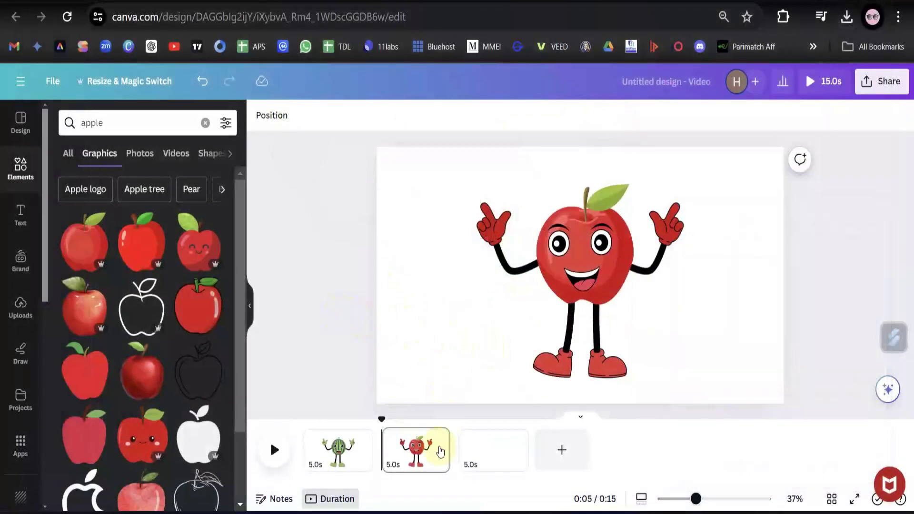
# Download only page 2, the apple character, as a PNG file, and close the preview of the downloaded image.
pyautogui.click(881, 82)
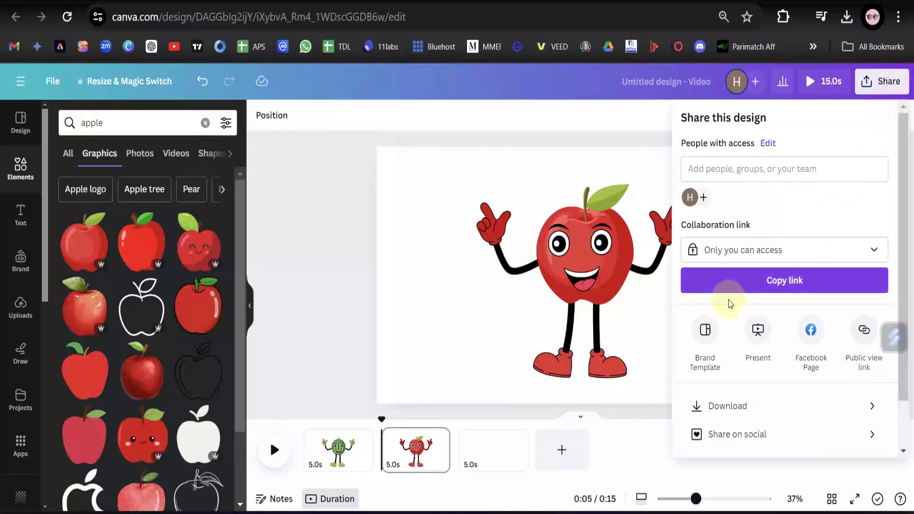
pyautogui.click(725, 405)
pyautogui.click(743, 171)
pyautogui.click(719, 247)
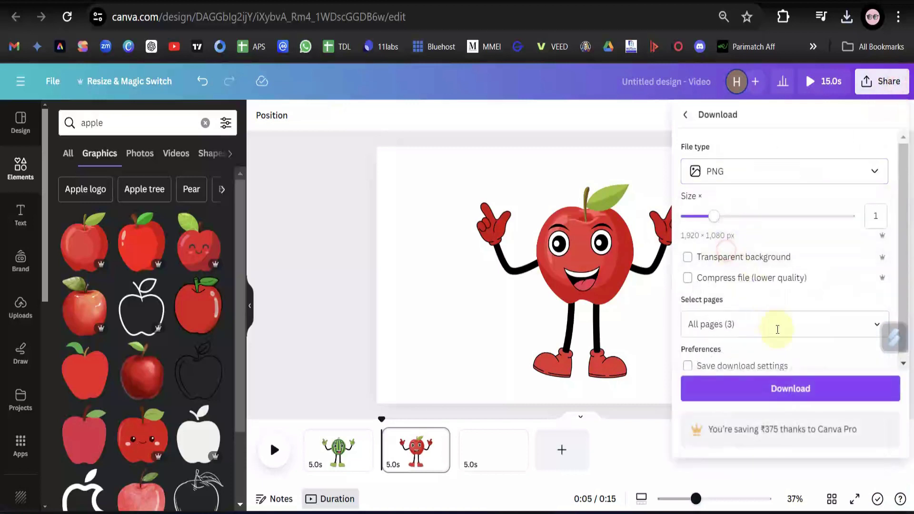
pyautogui.click(751, 328)
pyautogui.press('BackSpace')
pyautogui.press('BackSpace')
pyautogui.press('BackSpace')
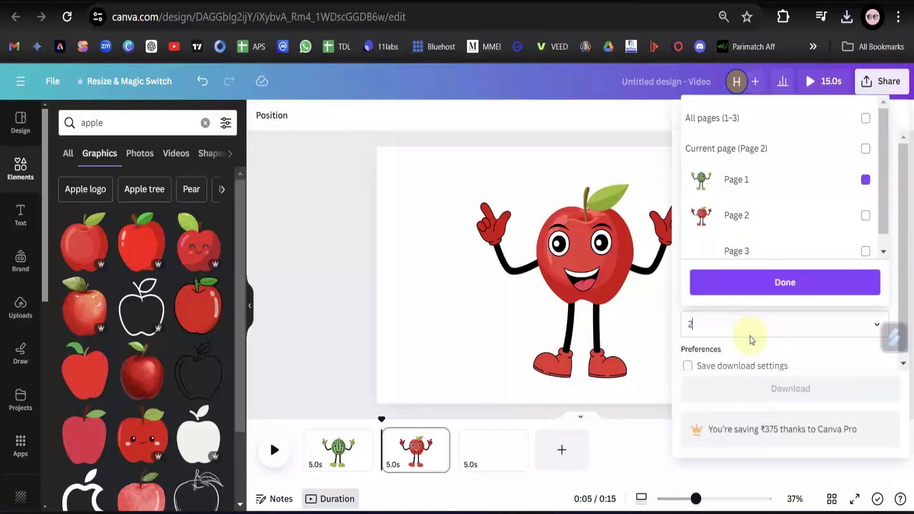
pyautogui.write('2')
pyautogui.click(801, 407)
pyautogui.click(800, 388)
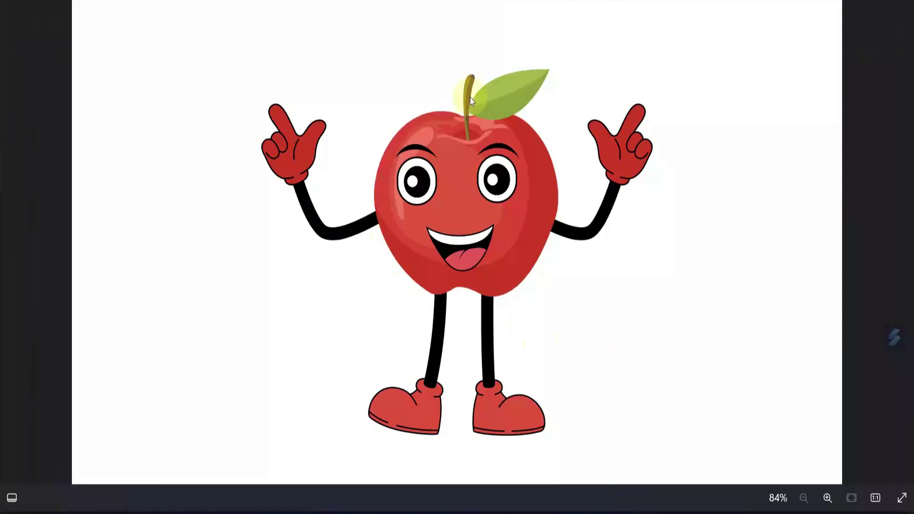
pyautogui.hotkey('alt', 'F4')
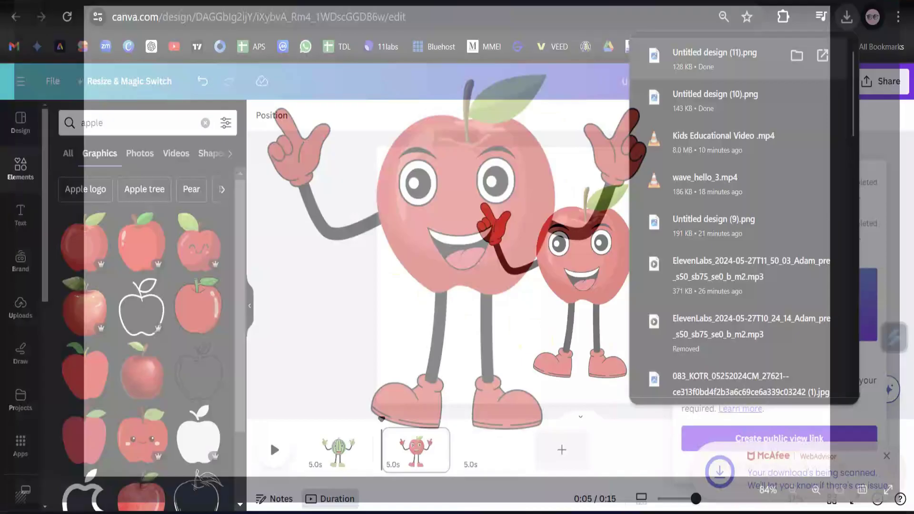
pyautogui.click(454, 262)
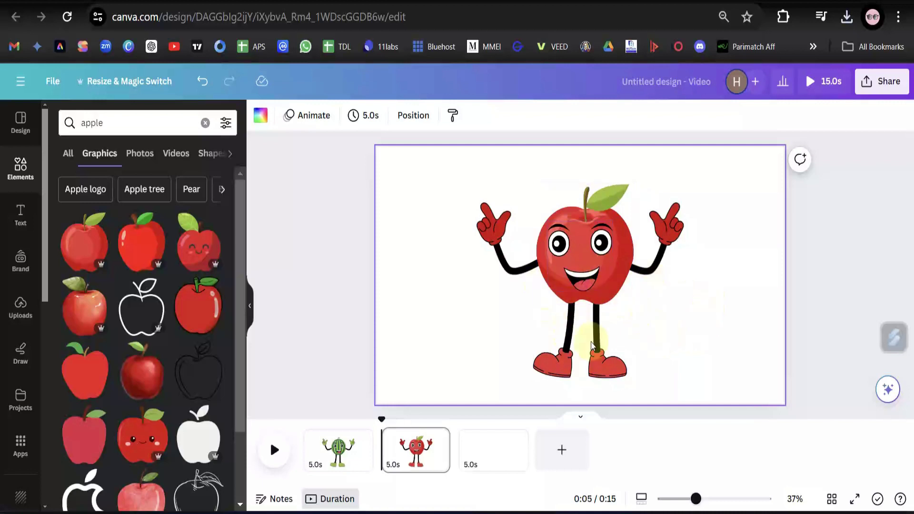
# Search Google for "animated drawings" in a new browser tab, then open the Animated Drawings site and start its demo.
pyautogui.click(825, 271)
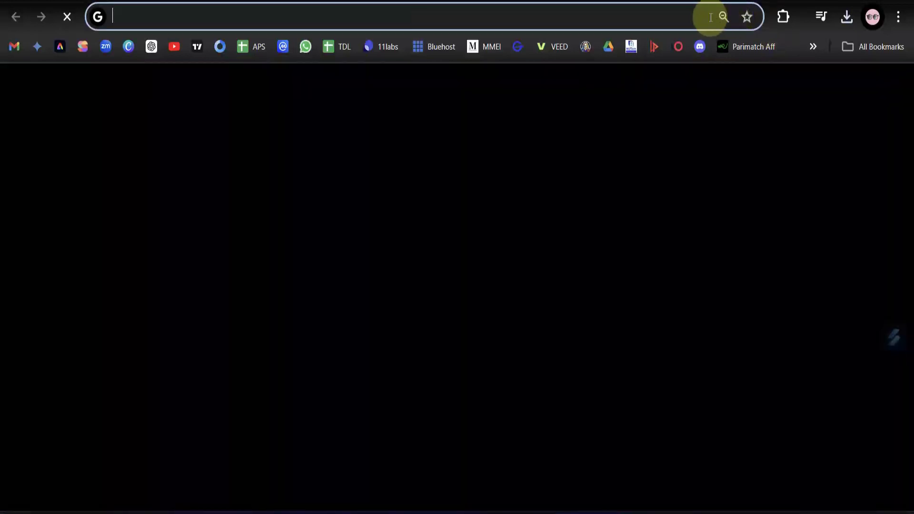
pyautogui.scroll(-2, 307, 244)
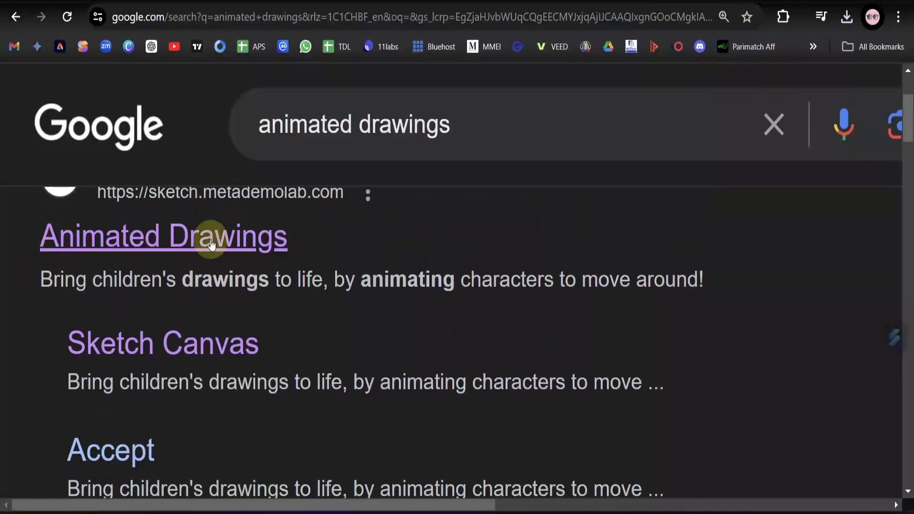
pyautogui.click(768, 124)
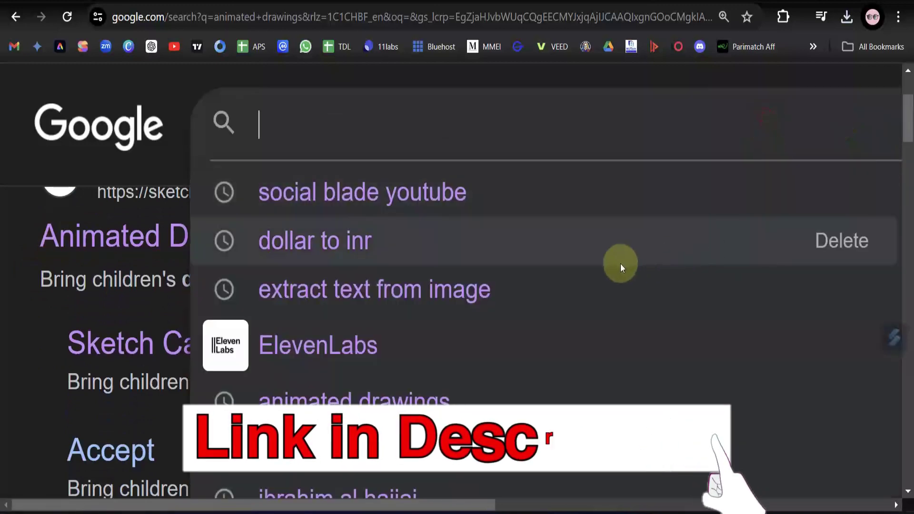
pyautogui.click(6, 262)
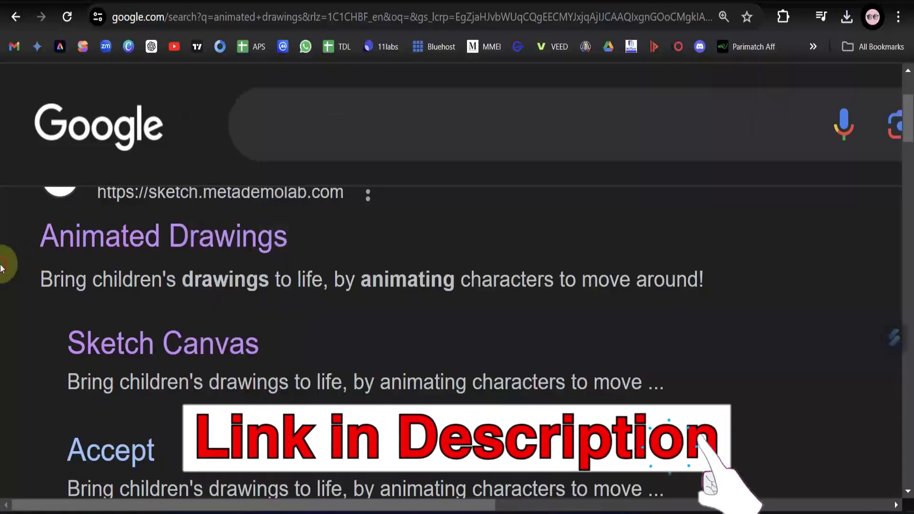
pyautogui.click(196, 249)
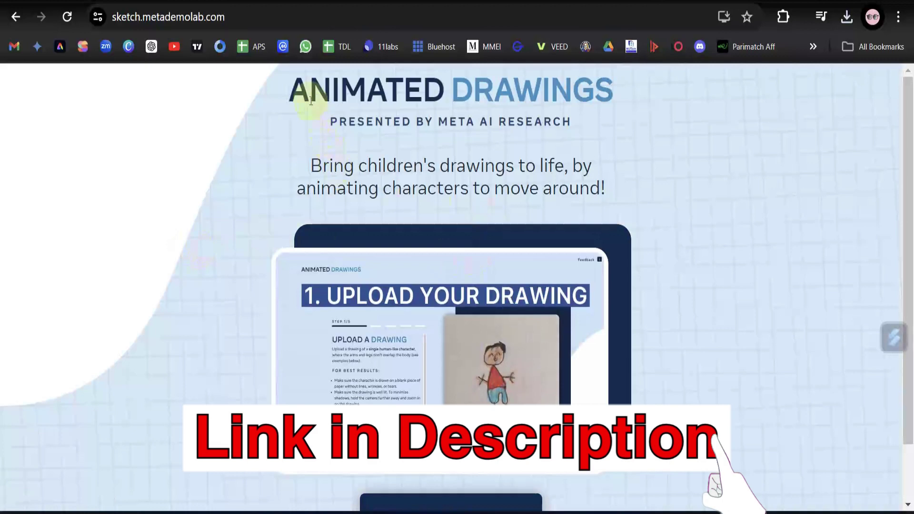
pyautogui.scroll(-1, 638, 131)
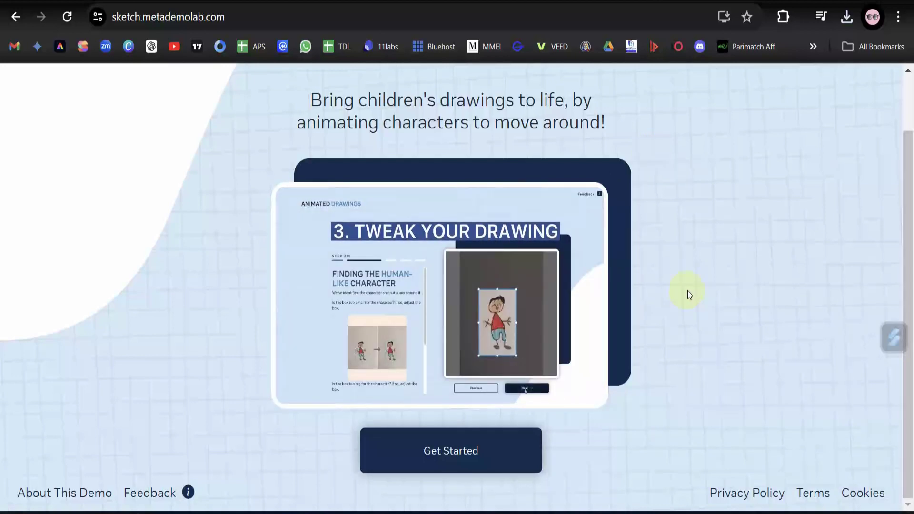
pyautogui.click(451, 452)
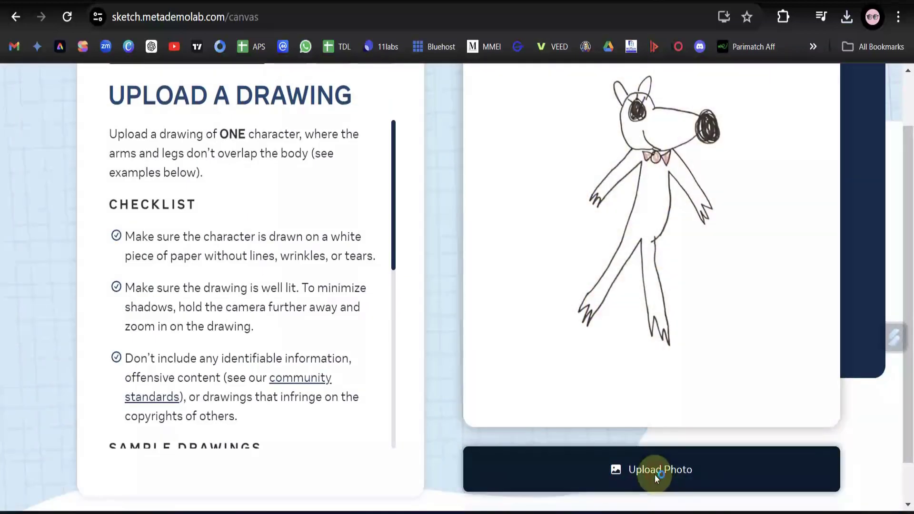
# Upload the apple character image "Untitled design (11)" from Downloads and agree to the research use of the drawing.
pyautogui.click(655, 474)
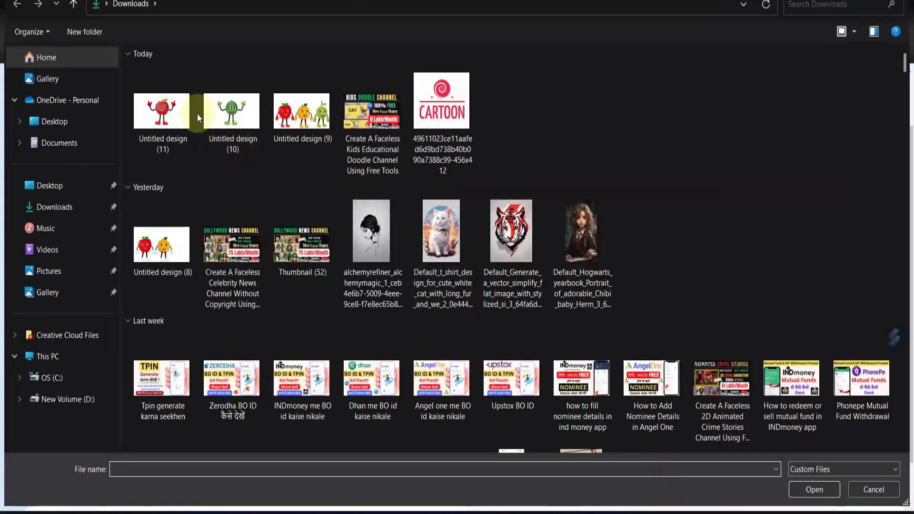
pyautogui.click(162, 114)
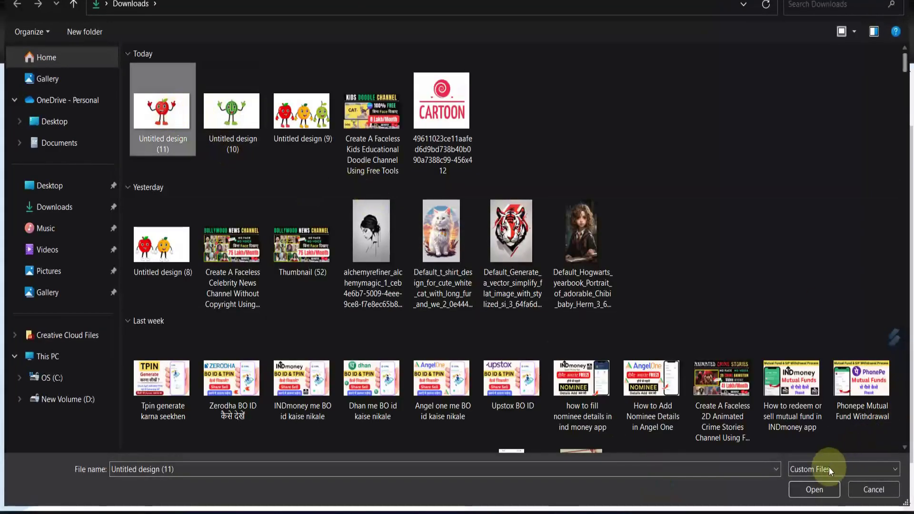
pyautogui.click(802, 493)
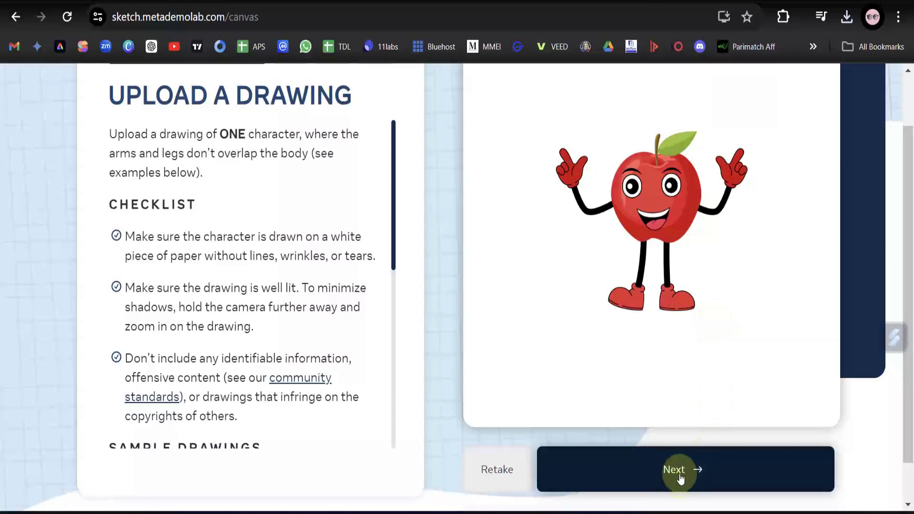
pyautogui.click(701, 476)
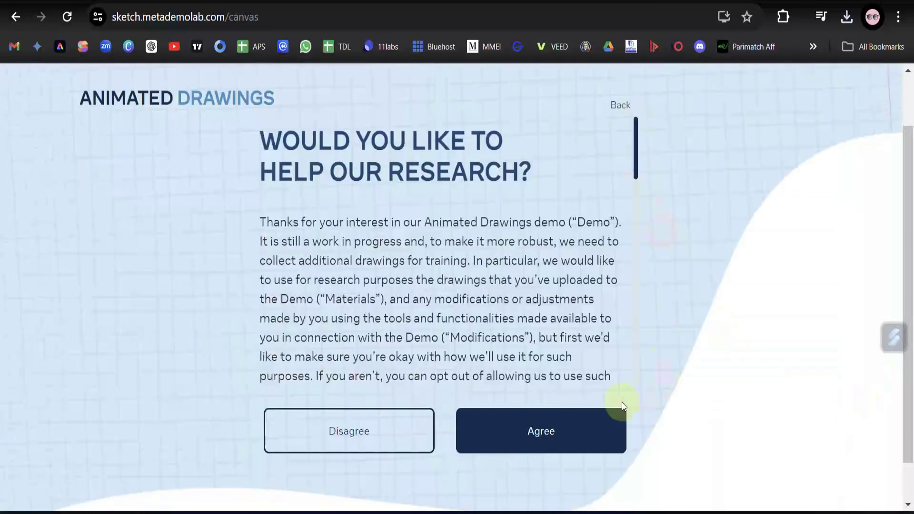
pyautogui.click(620, 414)
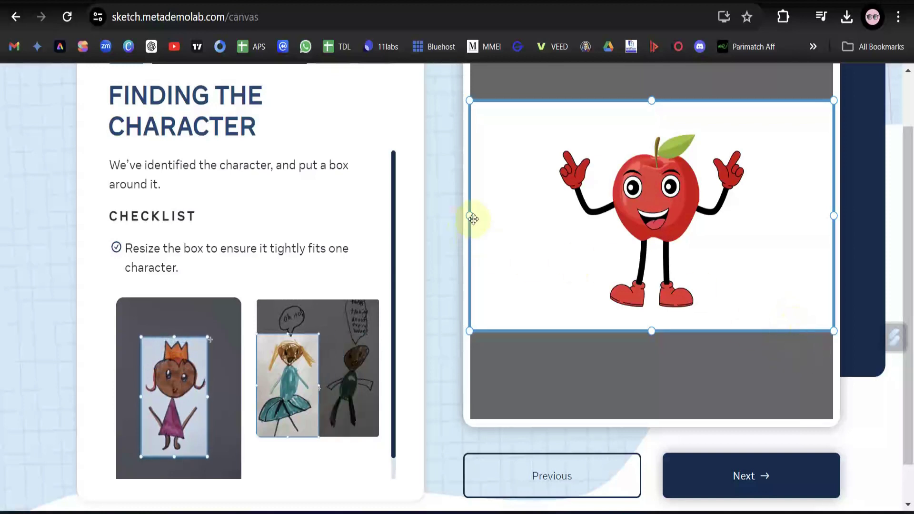
# Tighten the bounding box on all four sides so it closely fits the apple character, and accept it.
pyautogui.moveTo(469, 215); pyautogui.dragTo(555, 216)
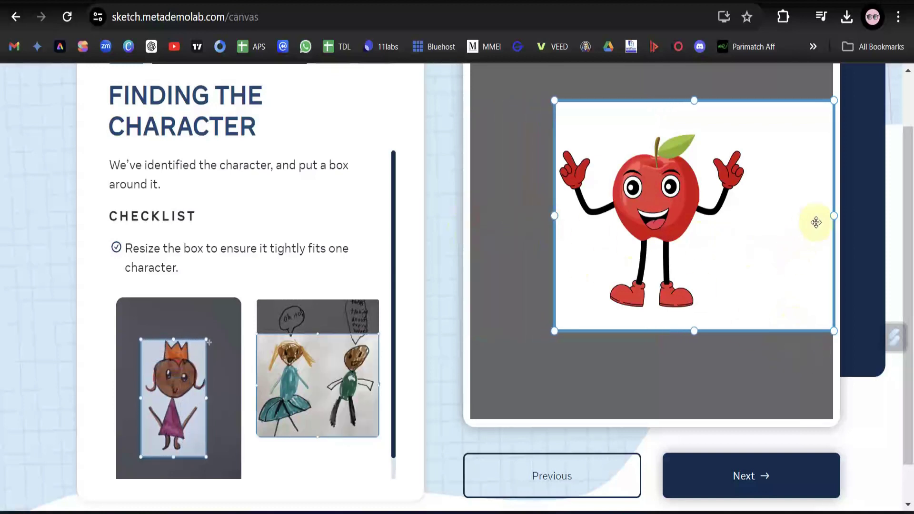
pyautogui.moveTo(833, 216); pyautogui.dragTo(747, 210)
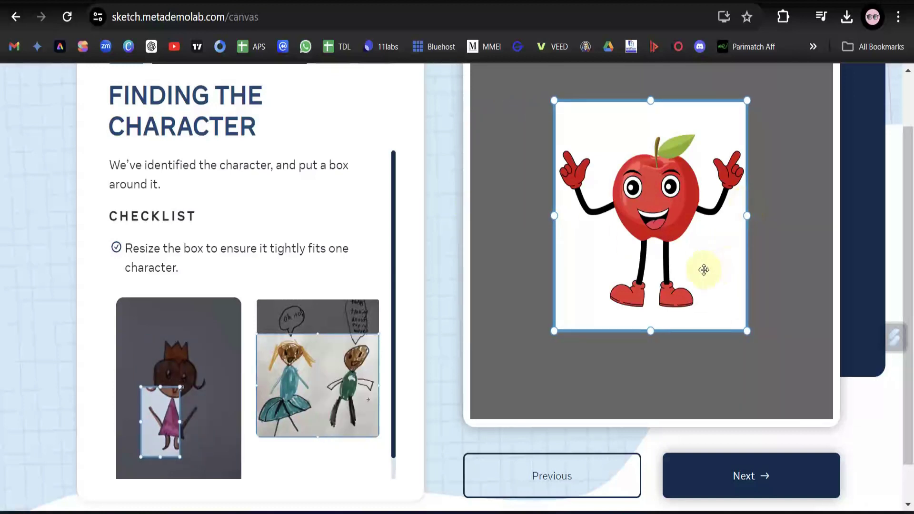
pyautogui.moveTo(651, 332); pyautogui.dragTo(650, 315)
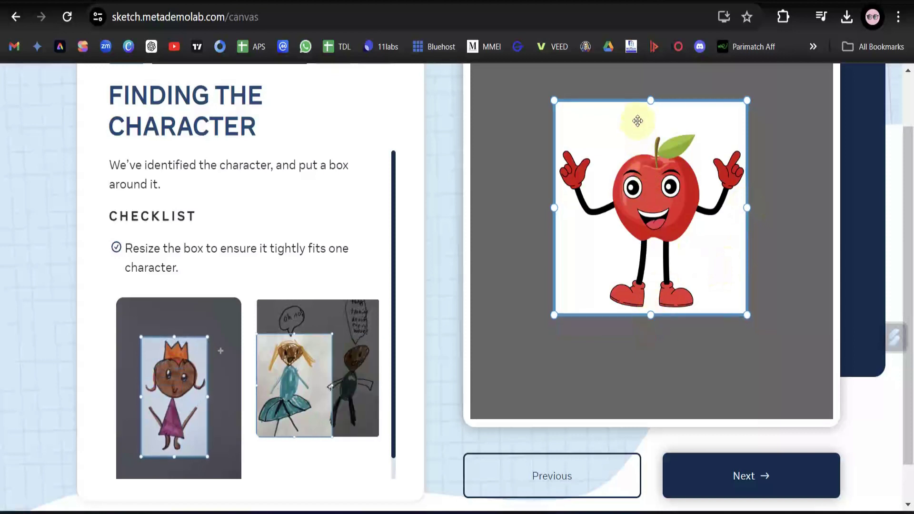
pyautogui.moveTo(652, 102); pyautogui.dragTo(659, 130)
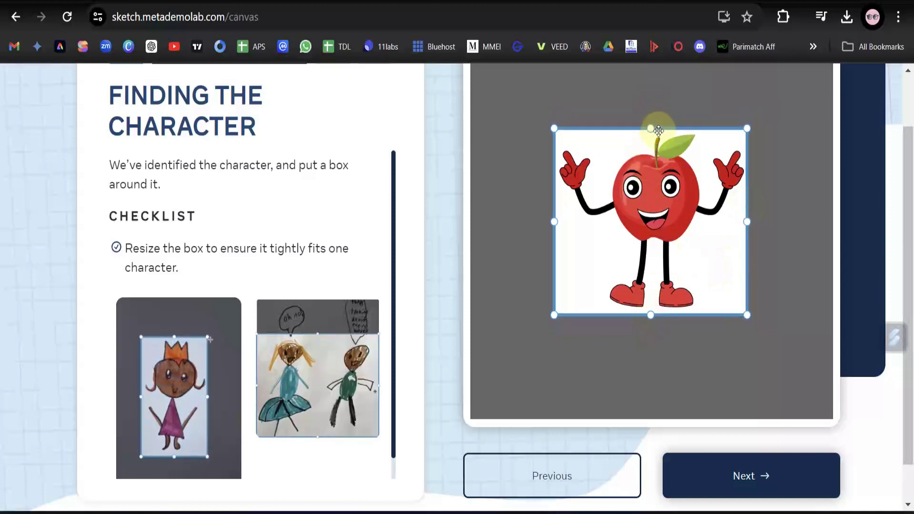
pyautogui.click(769, 469)
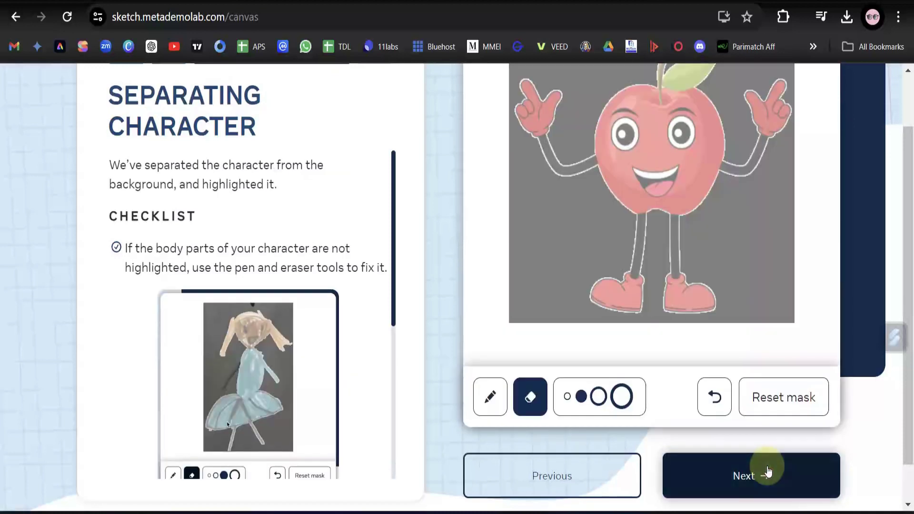
# Check the mask separating the apple character from its background and accept it without edits.
pyautogui.scroll(2, 912, 285)
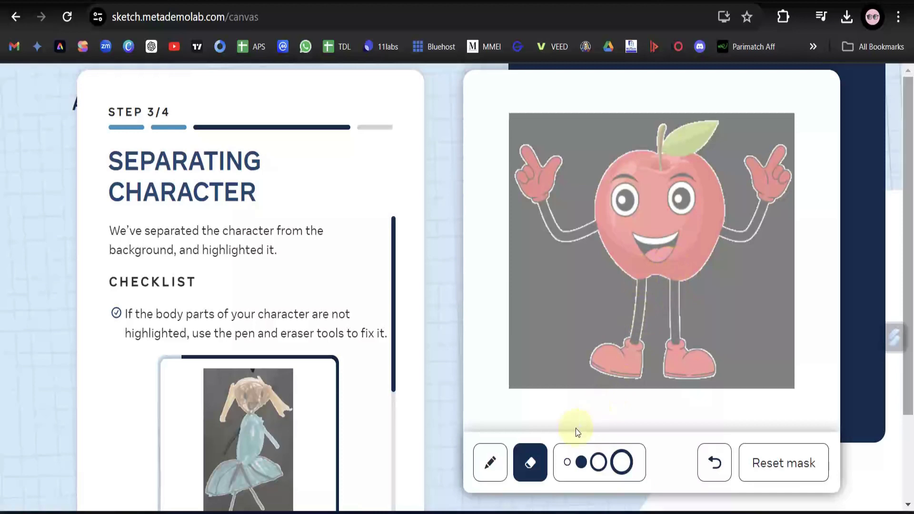
pyautogui.scroll(-3, 776, 296)
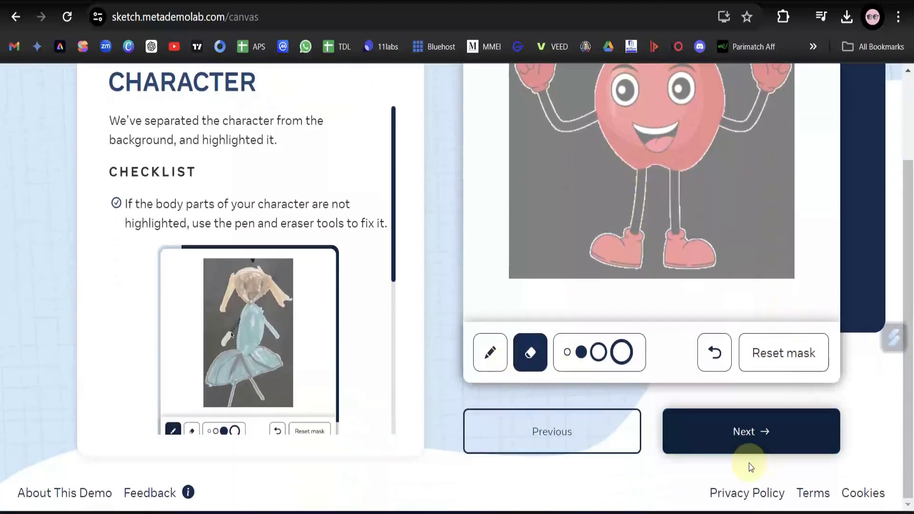
pyautogui.click(764, 435)
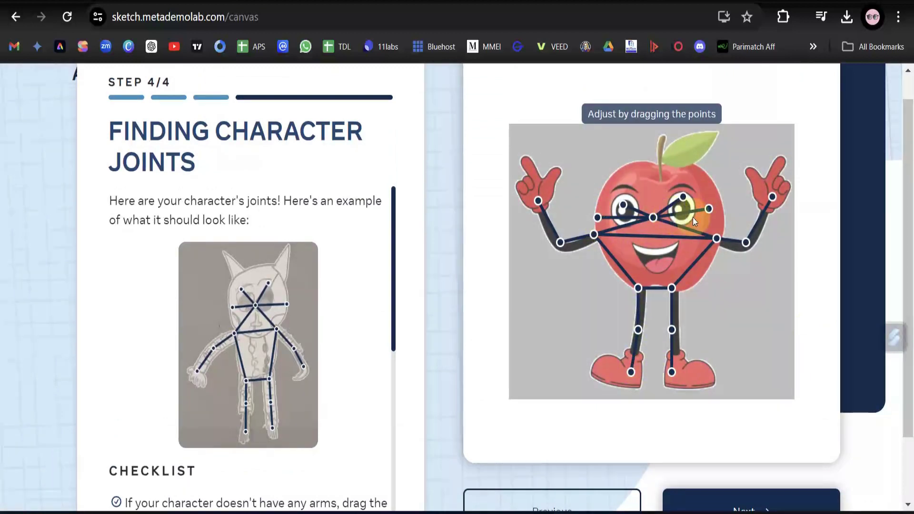
# Move the central face joint slightly down and both shoulder joints to where the arms meet the apple, and accept the joints.
pyautogui.click(653, 219)
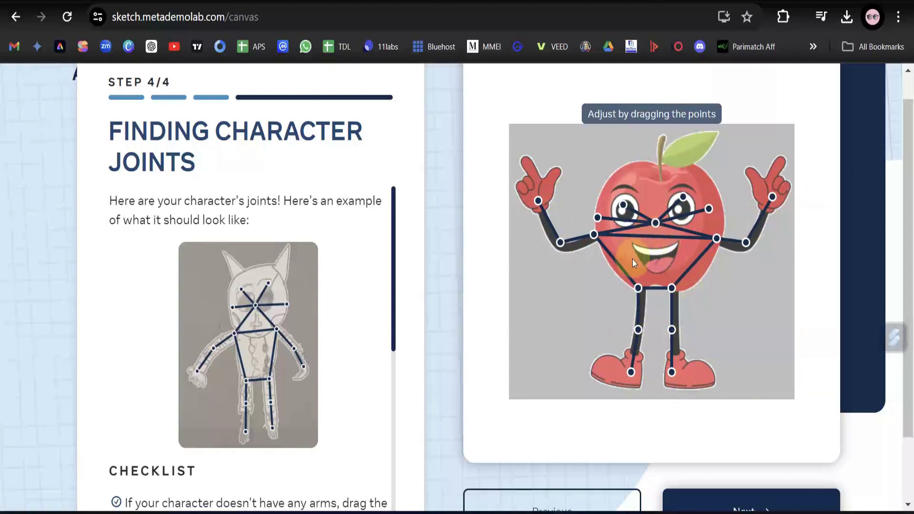
pyautogui.moveTo(594, 235); pyautogui.dragTo(599, 236)
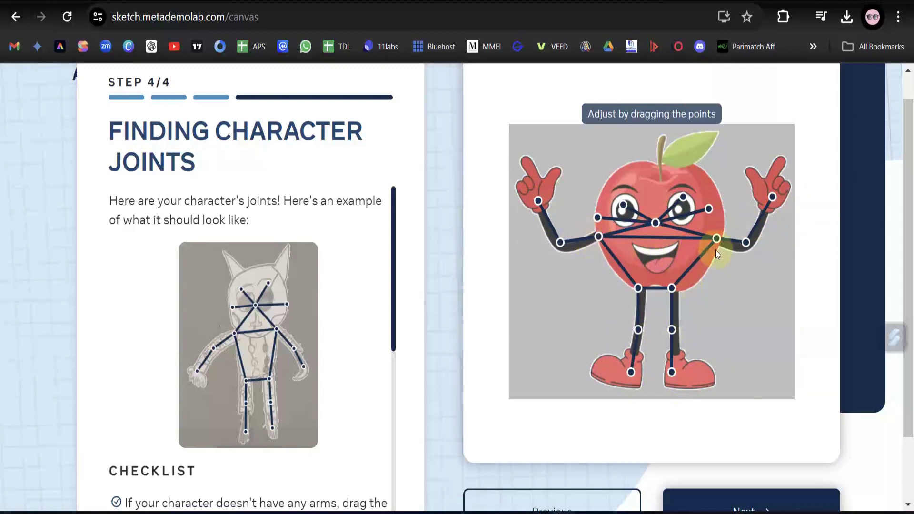
pyautogui.moveTo(720, 239); pyautogui.dragTo(723, 242)
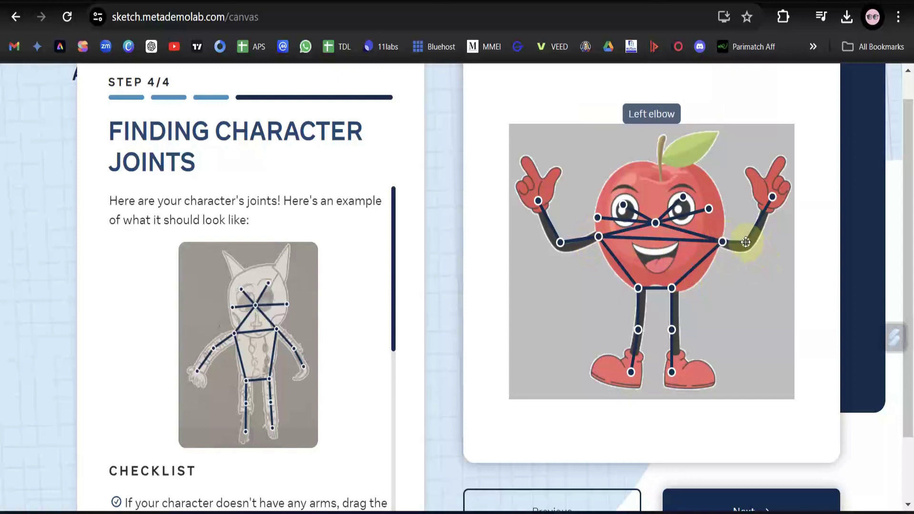
pyautogui.scroll(-2, 811, 377)
pyautogui.click(772, 433)
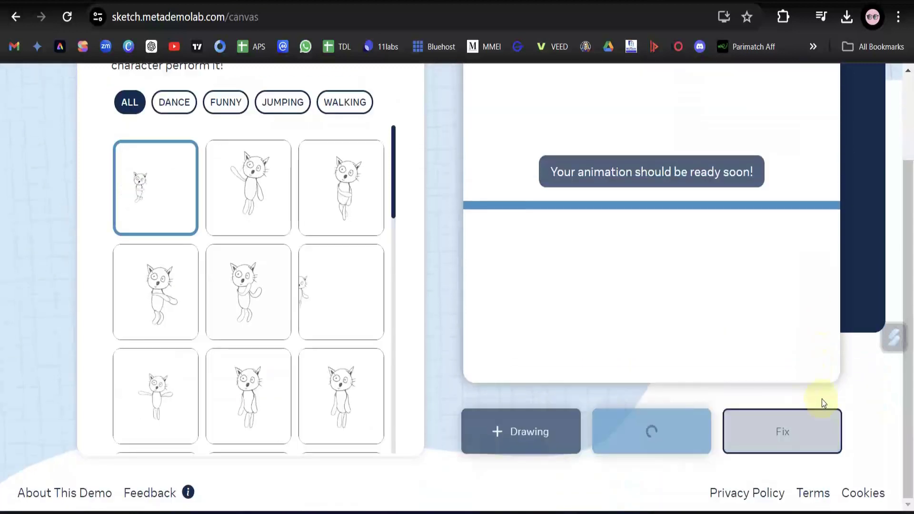